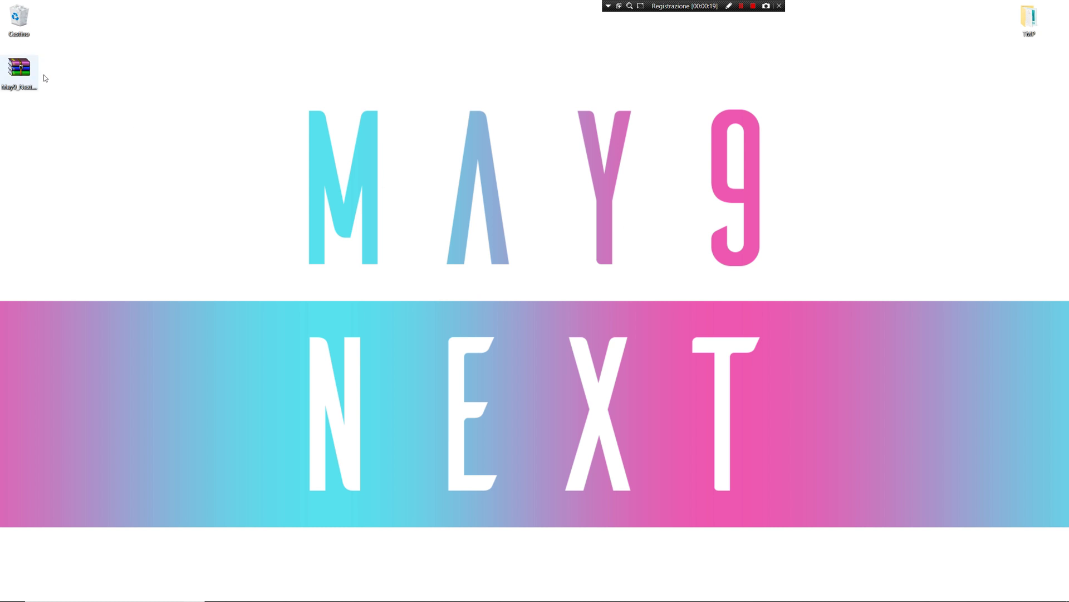
# - Extract the modules folder from May9_Next.zip into the Documents > maya folder
pyautogui.click(20, 69)
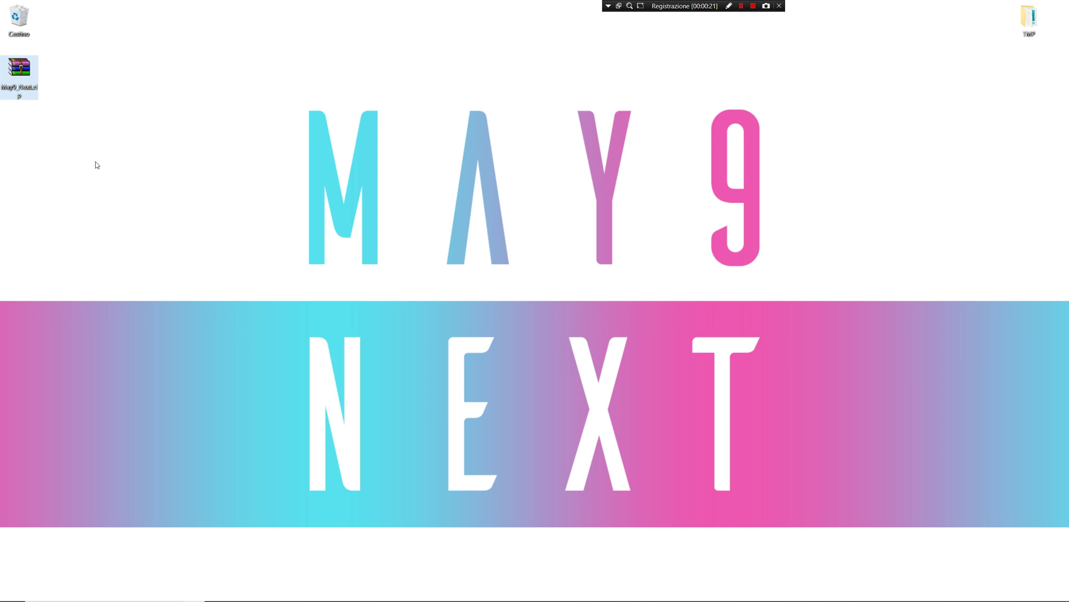
pyautogui.moveTo(477, 581)
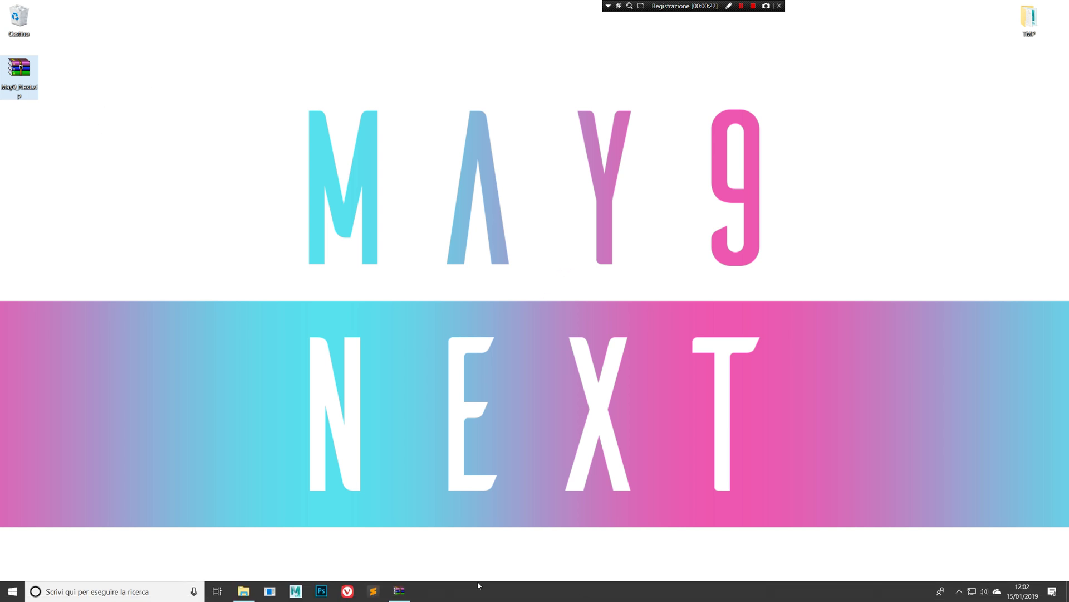
pyautogui.click(404, 595)
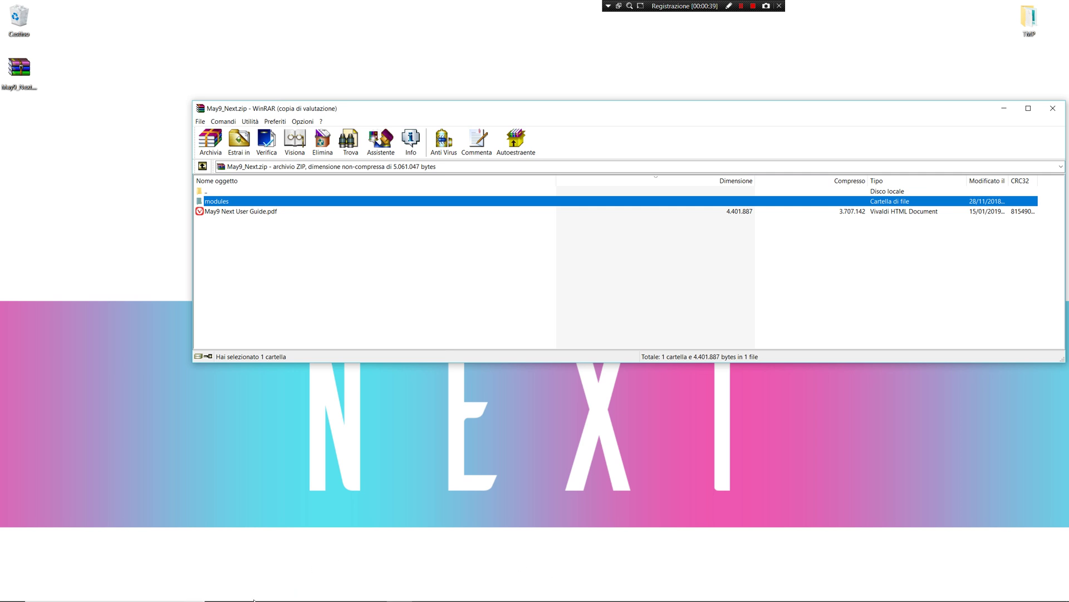
pyautogui.click(243, 591)
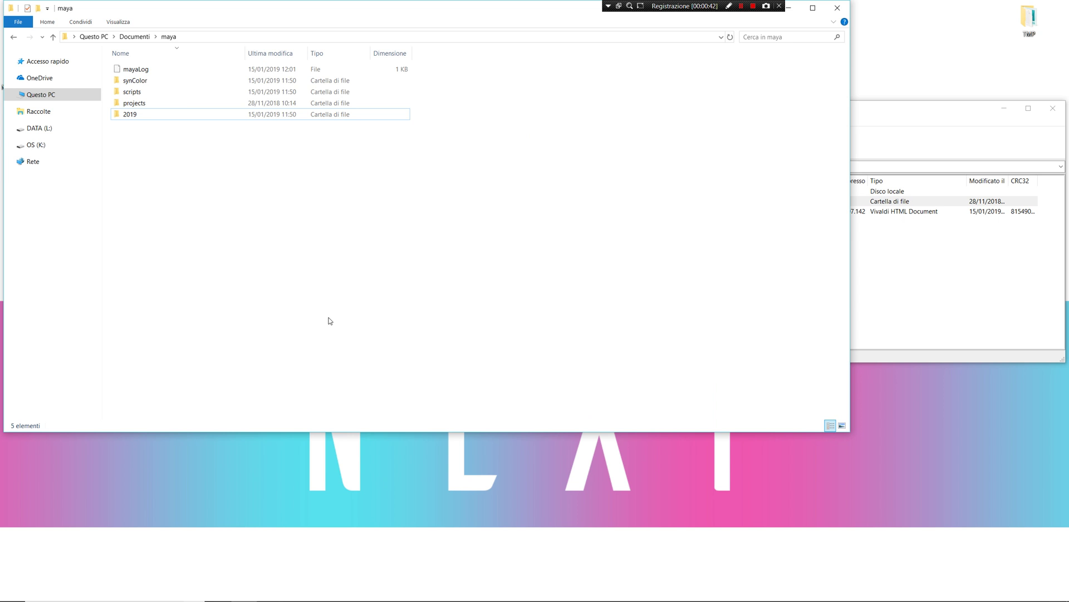
pyautogui.click(864, 305)
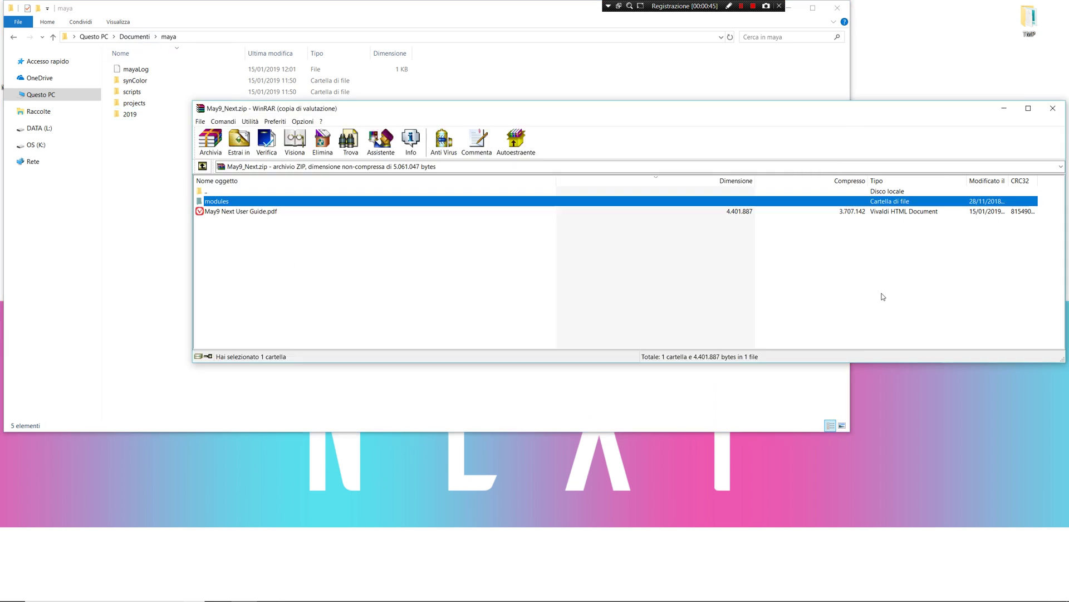
pyautogui.moveTo(305, 114); pyautogui.dragTo(448, 182)
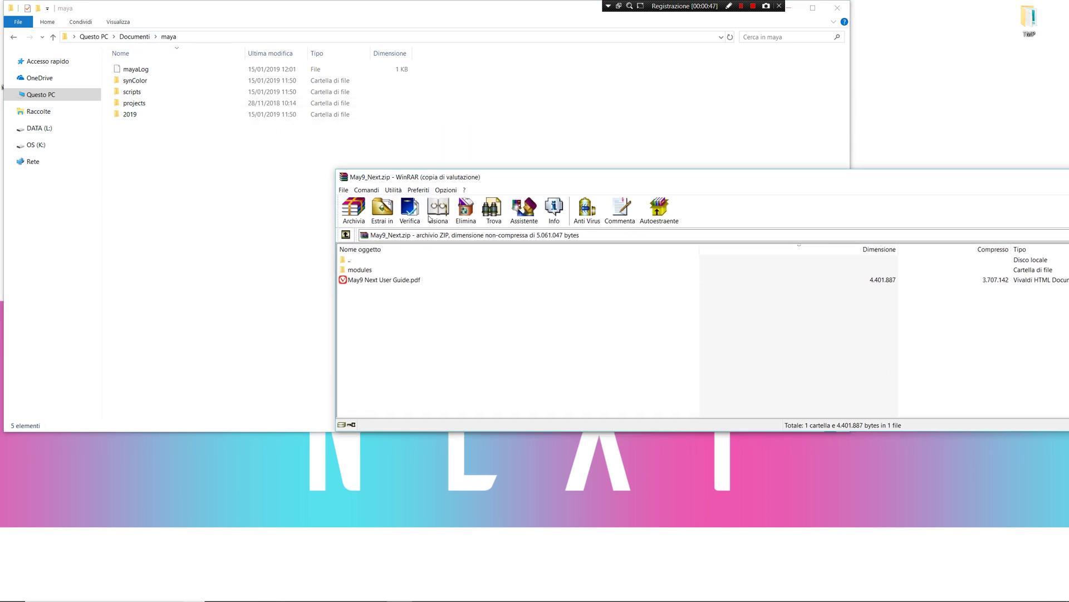
pyautogui.moveTo(365, 271); pyautogui.dragTo(281, 258)
pyautogui.moveTo(420, 597)
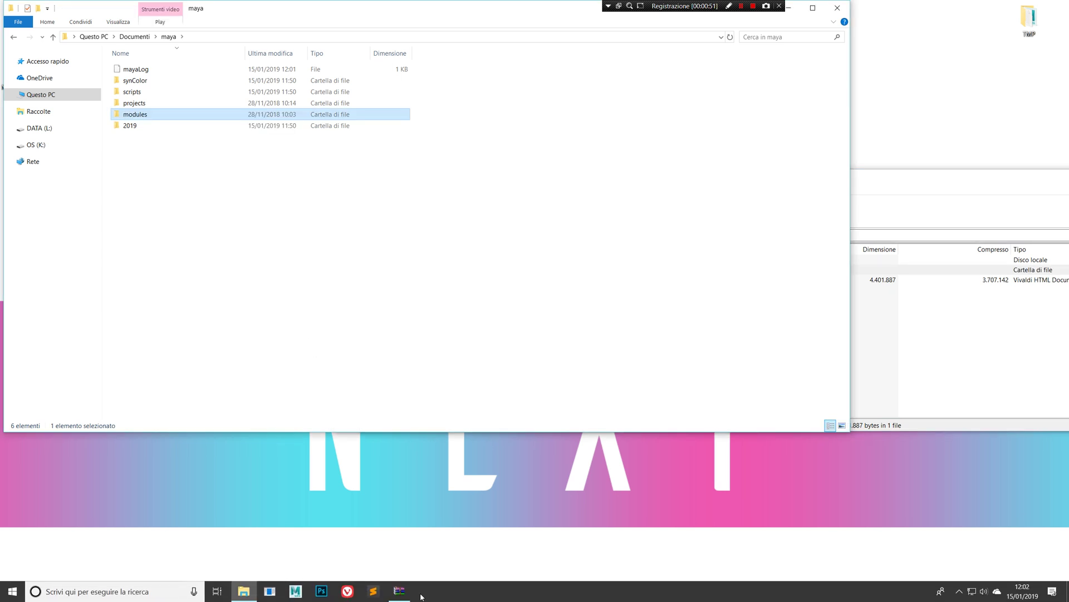
# - Launch Maya and run the MEL command "source may9.mel" to install May9 Next
pyautogui.click(296, 594)
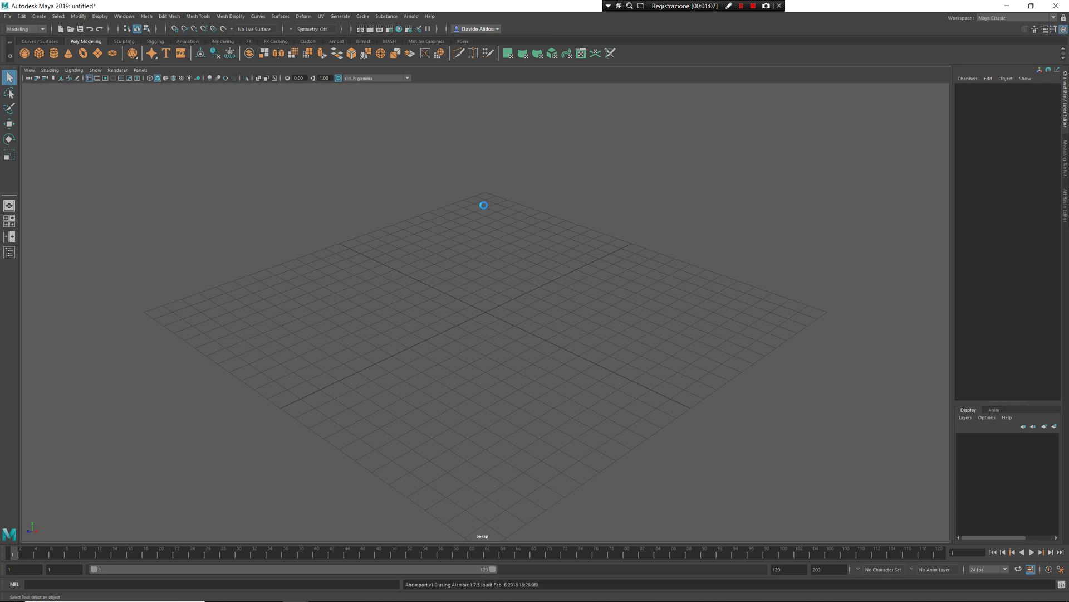
pyautogui.click(103, 583)
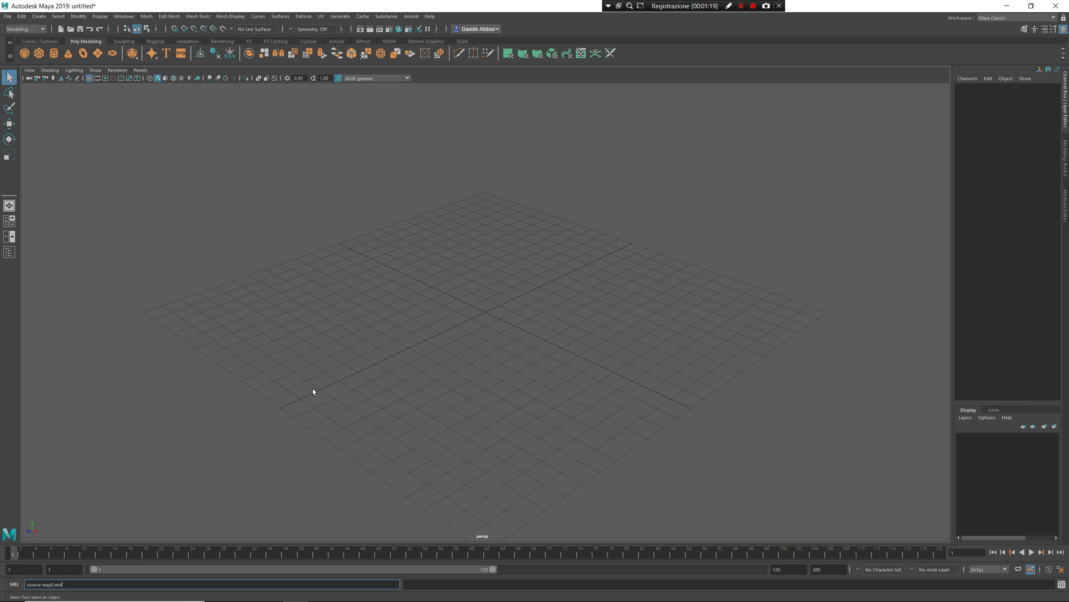
pyautogui.press('Return')
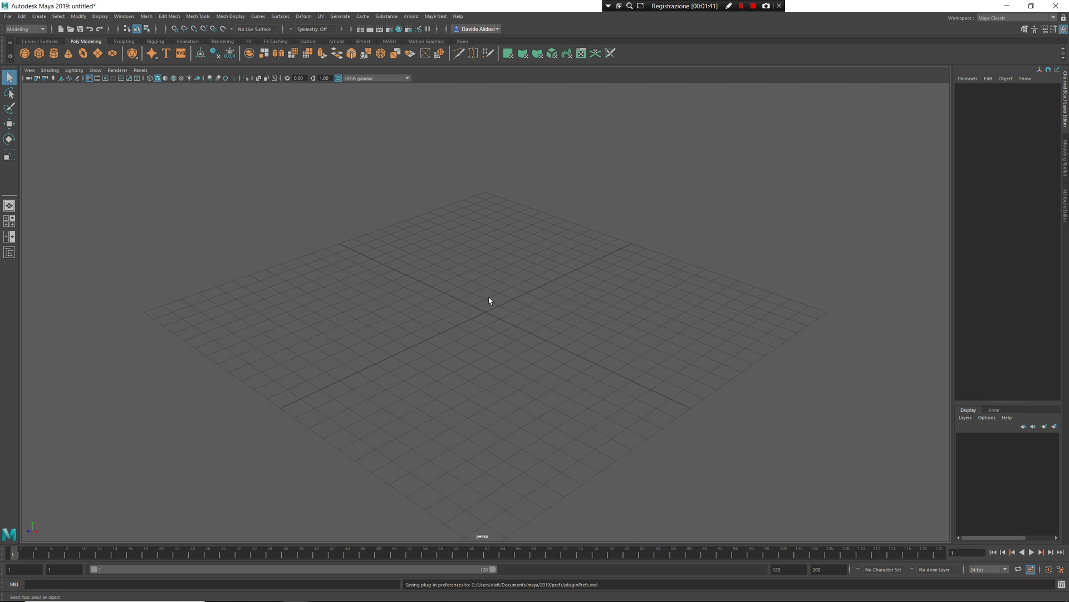
# - Create a polygon cube at the grid origin
pyautogui.moveTo(494, 320); pyautogui.dragTo(359, 355)
pyautogui.moveTo(480, 307); pyautogui.dragTo(439, 282, button='right')
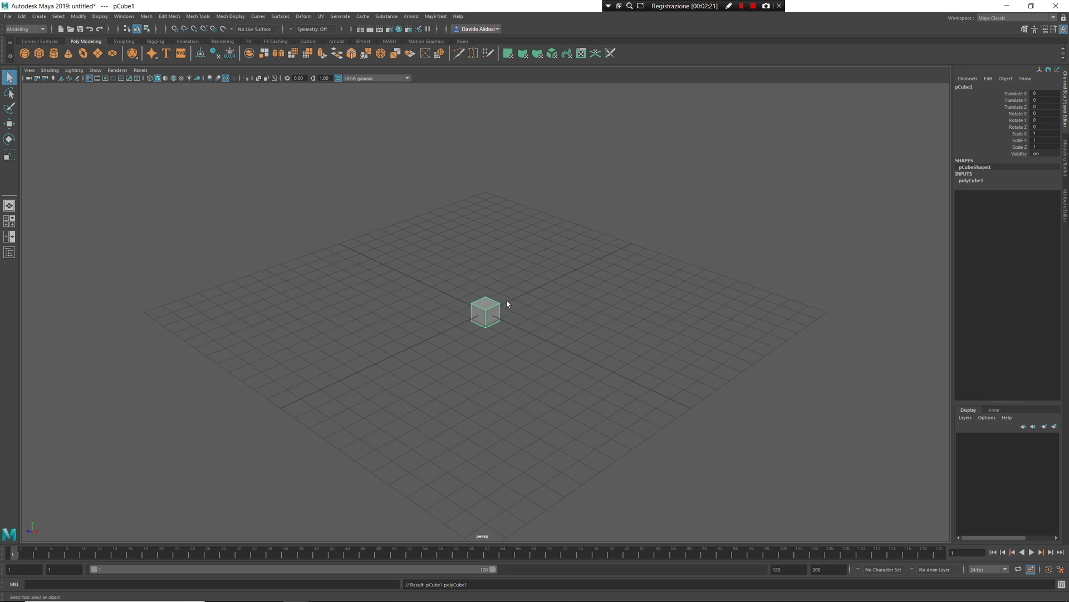
pyautogui.moveTo(503, 268)
pyautogui.keyDown('shift'); pyautogui.mouseDown(button='right')
pyautogui.moveTo(444, 208)
pyautogui.moveTo(515, 283)
pyautogui.moveTo(507, 271)
pyautogui.mouseUp(button='right'); pyautogui.keyUp('shift')
# - Duplicate the cube, move the copy along the X axis away from the original, and select both cubes
pyautogui.keyDown('alt'); pyautogui.moveTo(544, 295); pyautogui.dragTo(523, 342); pyautogui.keyUp('alt')
pyautogui.hotkey('ctrl', 'd')
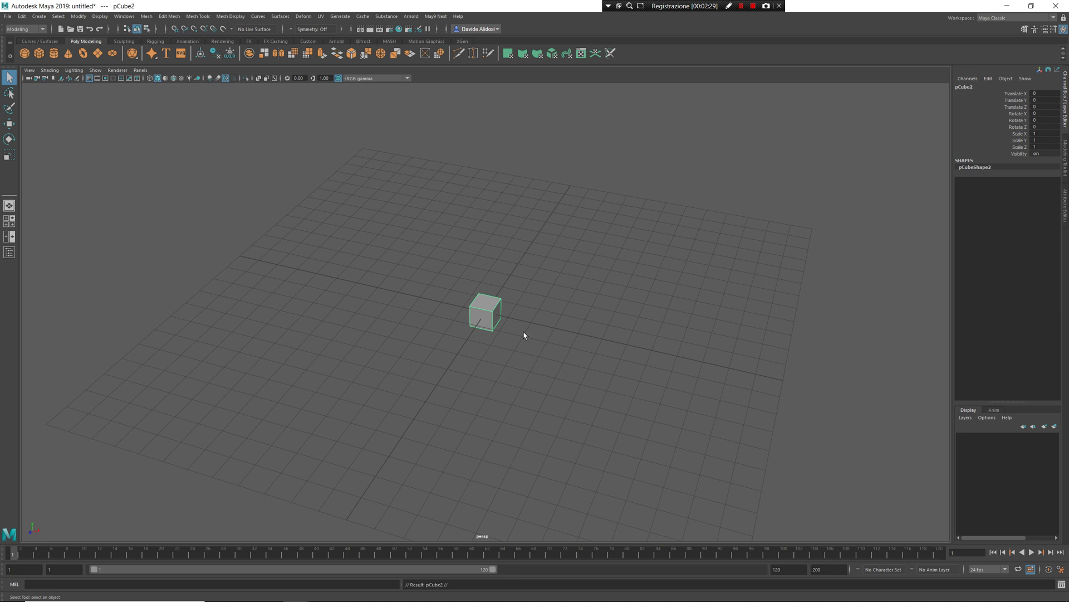
pyautogui.press('w')
pyautogui.moveTo(521, 328); pyautogui.dragTo(428, 267)
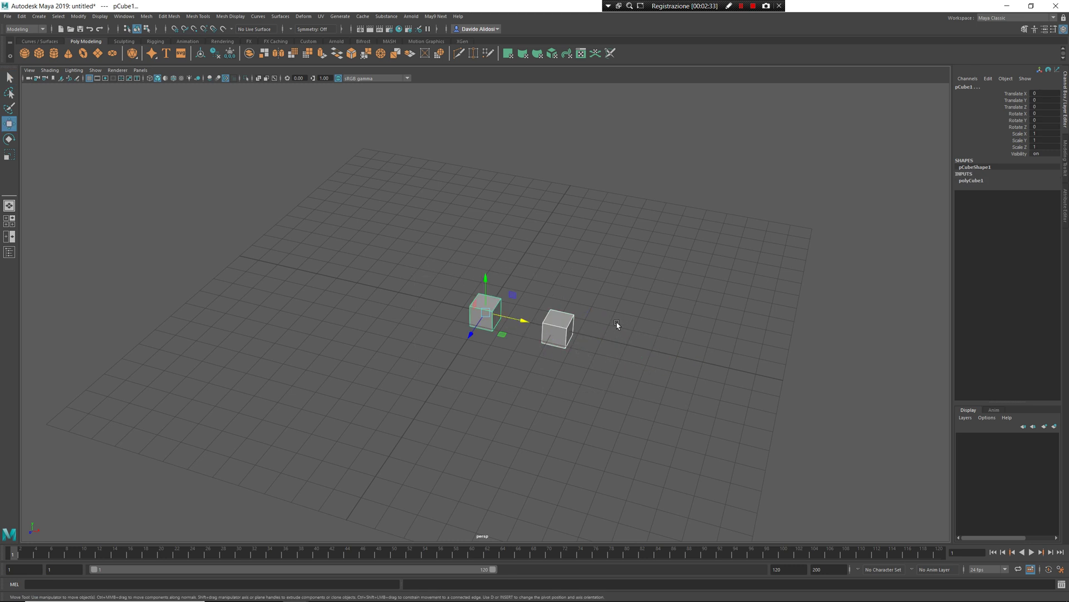
# - Look over the modeling commands offered for the two selected cubes, such as Combine, Booleans and Extrude
pyautogui.keyDown('shift'); pyautogui.rightClick(605, 235); pyautogui.keyUp('shift')
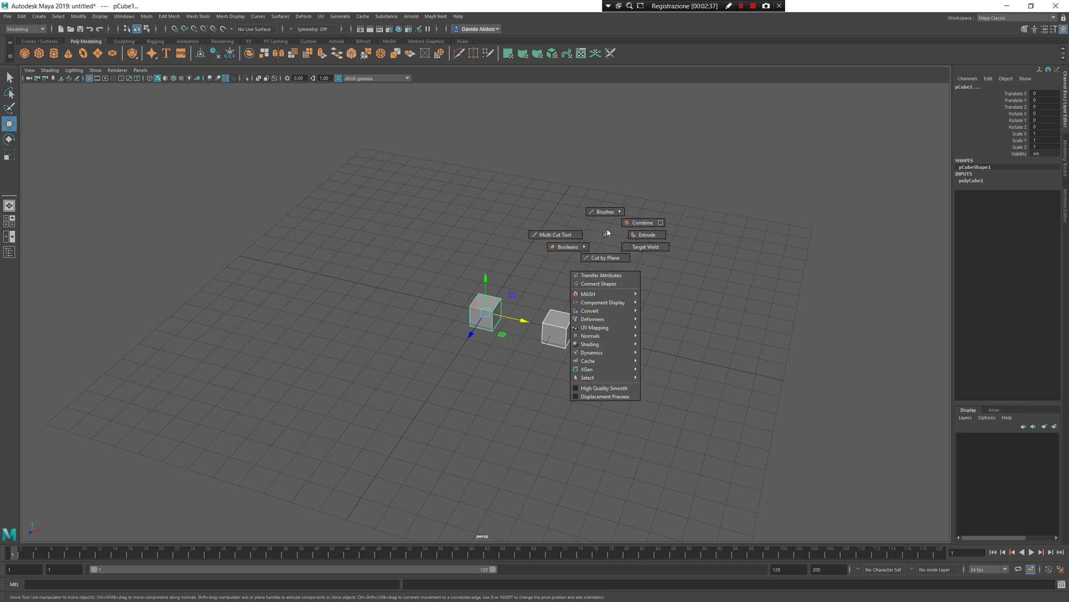
pyautogui.click(606, 236)
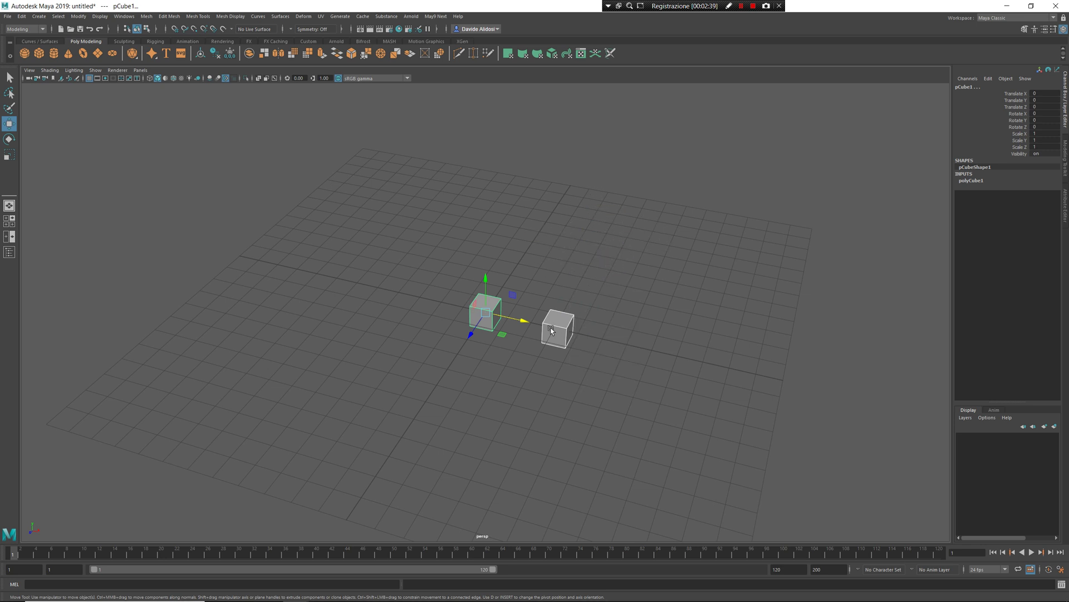
pyautogui.keyDown('alt'); pyautogui.moveTo(609, 272); pyautogui.dragTo(571, 279); pyautogui.keyUp('alt')
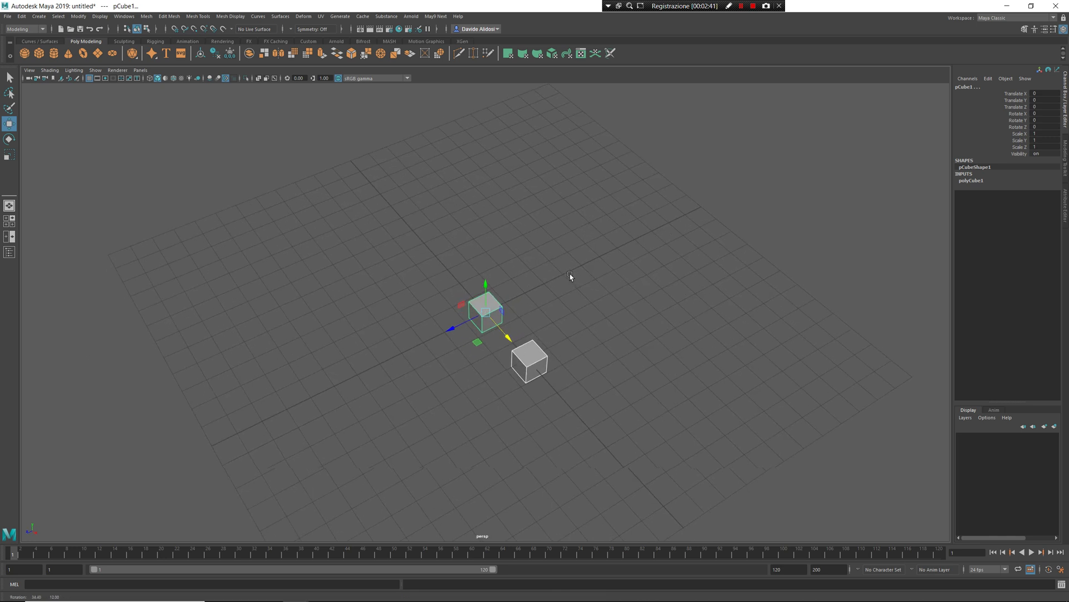
# - Draw a seven-point CV curve on the grid, sweeping in a wide arc around the two cubes
pyautogui.click(589, 386)
pyautogui.keyDown('alt'); pyautogui.moveTo(612, 345); pyautogui.dragTo(601, 296, button='middle'); pyautogui.keyUp('alt')
pyautogui.keyDown('alt'); pyautogui.moveTo(601, 295); pyautogui.dragTo(611, 327); pyautogui.keyUp('alt')
pyautogui.rightClick(642, 290)
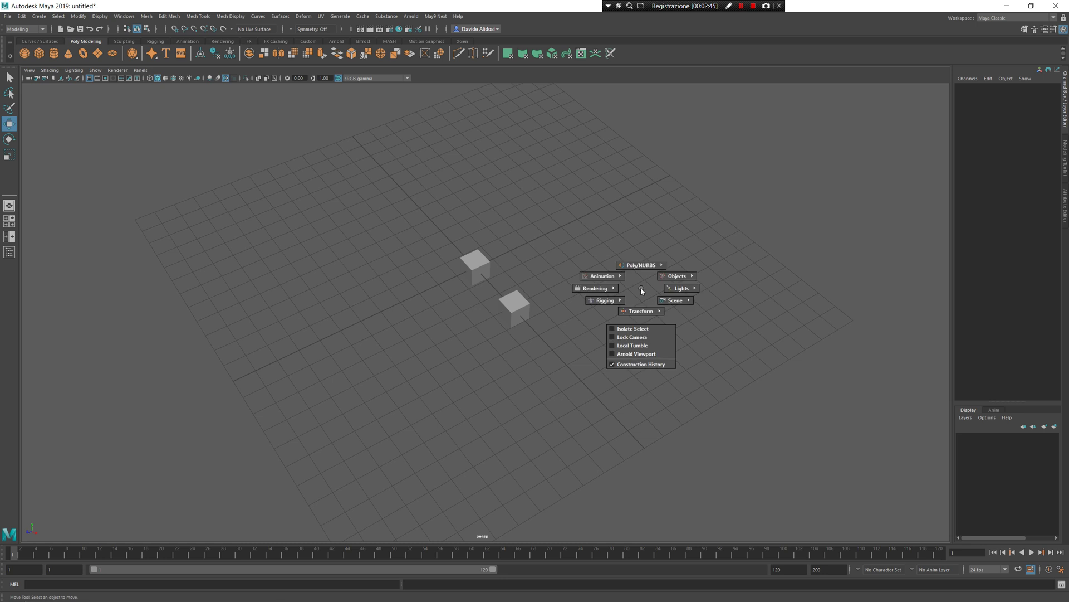
pyautogui.moveTo(641, 291); pyautogui.dragTo(679, 218, button='right')
pyautogui.click(687, 220)
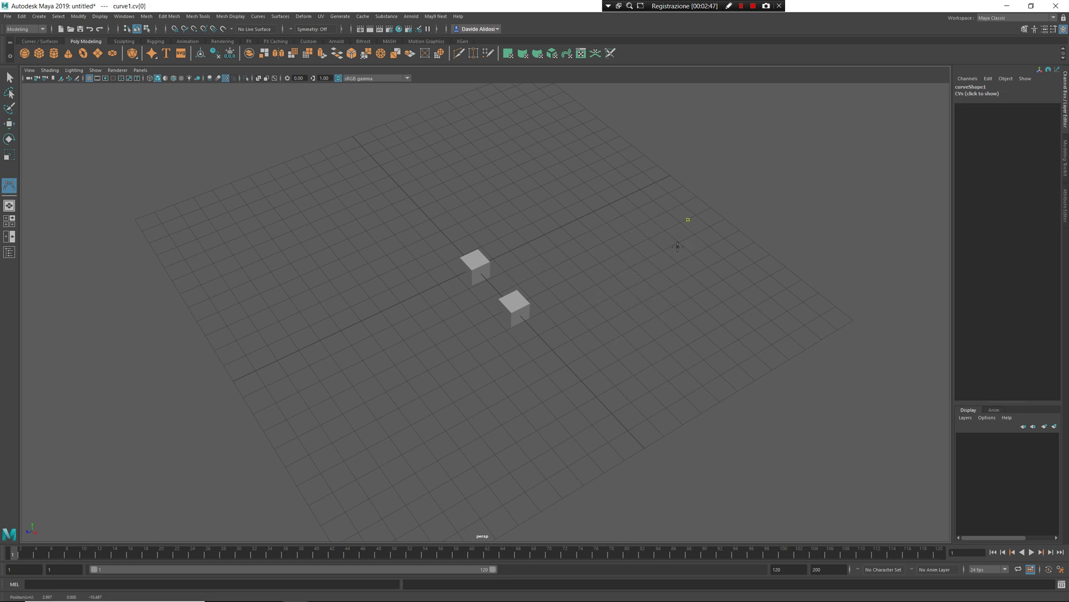
pyautogui.click(658, 280)
pyautogui.click(553, 367)
pyautogui.click(348, 425)
pyautogui.click(213, 403)
pyautogui.click(188, 367)
pyautogui.click(221, 246)
pyautogui.press('Return')
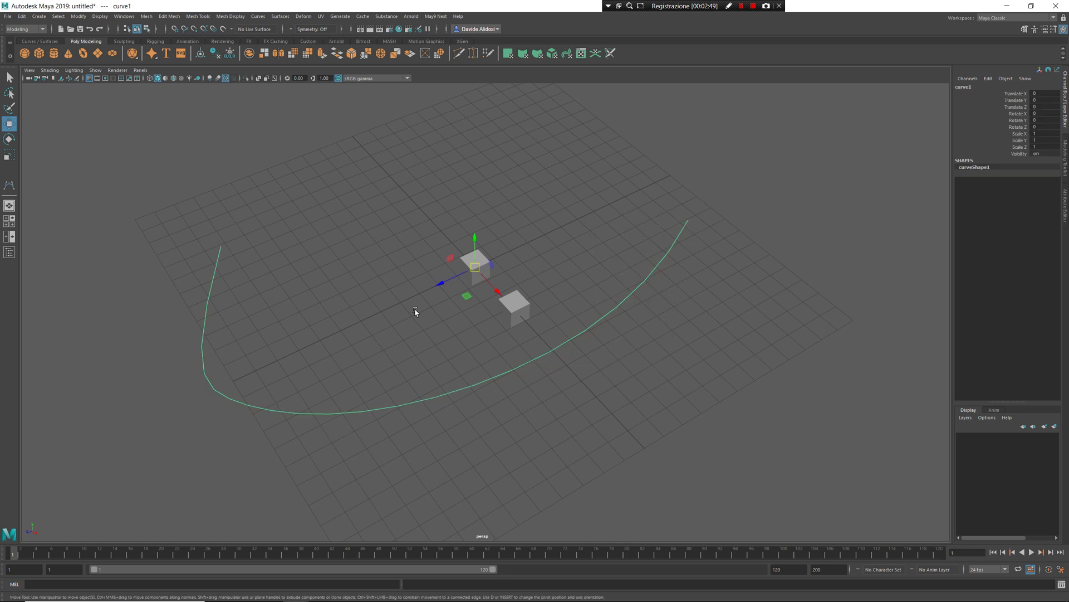
# - Select the duplicated cube with the curve and create a MASH network that distributes copies of the cube along it
pyautogui.click(518, 298)
pyautogui.keyDown('shift'); pyautogui.moveTo(600, 251); pyautogui.dragTo(697, 406); pyautogui.keyUp('shift')
pyautogui.keyDown('shift'); pyautogui.moveTo(630, 209); pyautogui.dragTo(630, 244, button='right'); pyautogui.keyUp('shift')
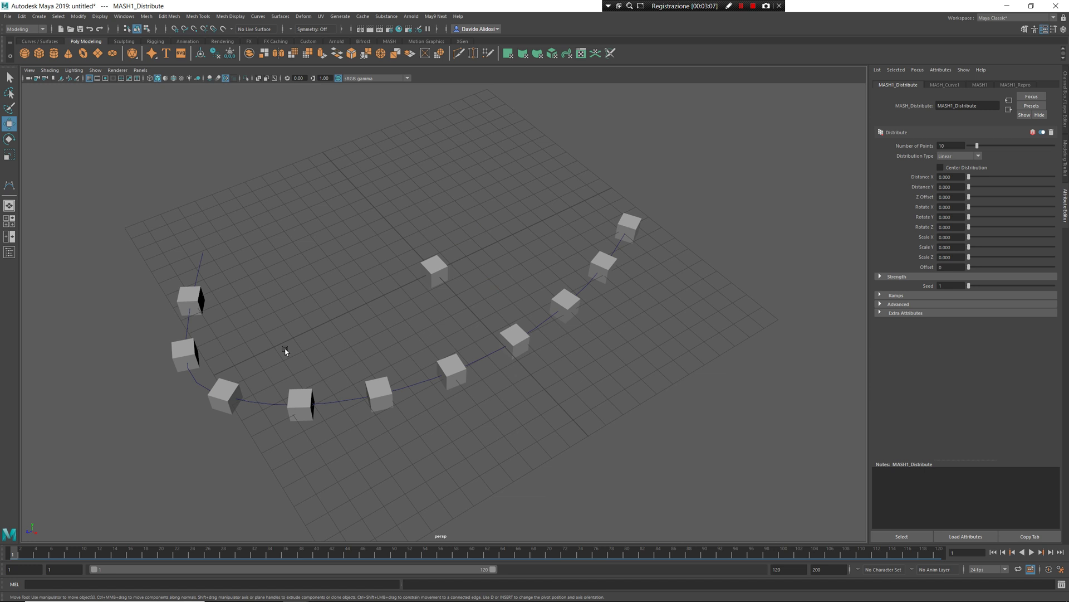
# - Start a new scene without saving and create a polygon cube smoothed into a sphere at the origin
pyautogui.hotkey('ctrl', 'n')
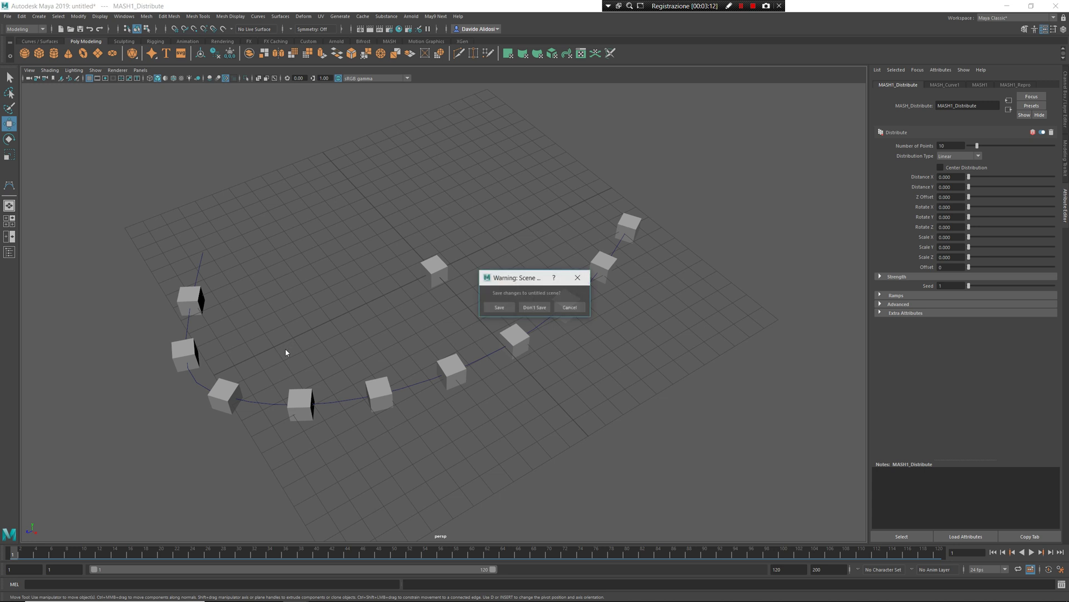
pyautogui.click(535, 307)
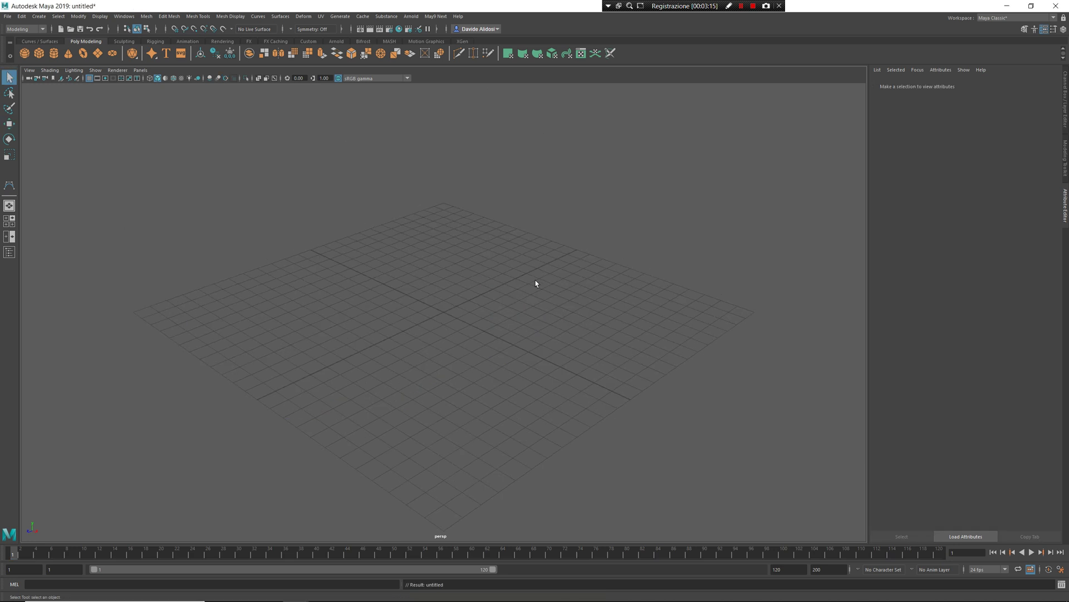
pyautogui.scroll(3, 429, 251)
pyautogui.keyDown('shift'); pyautogui.moveTo(388, 244); pyautogui.dragTo(286, 218, button='right'); pyautogui.keyUp('shift')
pyautogui.scroll(3, 456, 408)
pyautogui.keyDown('shift'); pyautogui.moveTo(490, 282); pyautogui.dragTo(487, 315, button='right'); pyautogui.keyUp('shift')
pyautogui.moveTo(662, 323); pyautogui.dragTo(685, 324)
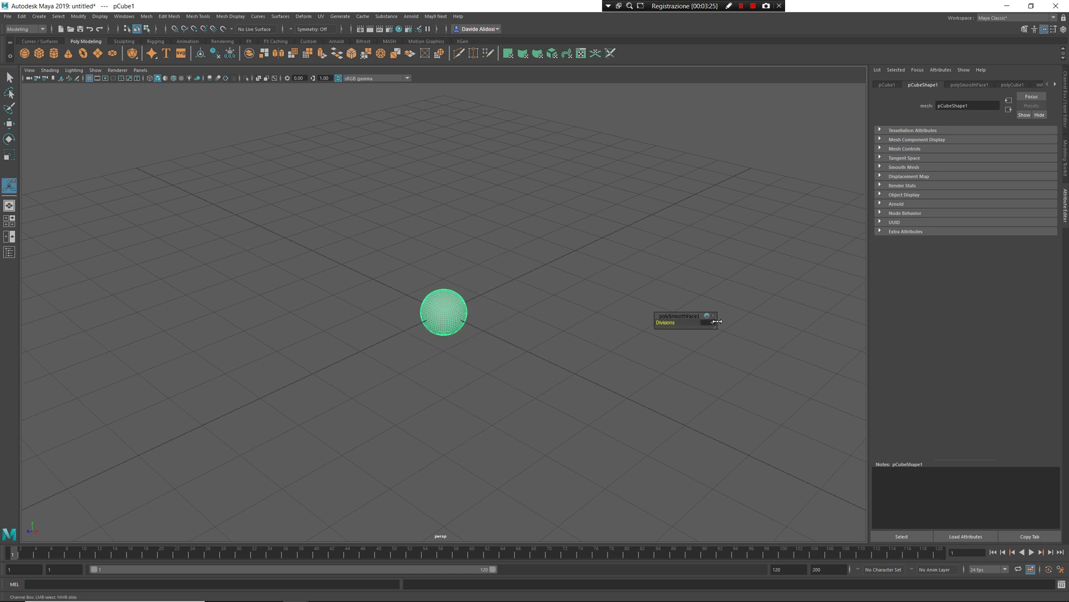
# - Scale up the smoothed sphere and activate the Sculpt Tool on it with its tool settings shown
pyautogui.press('r')
pyautogui.scroll(3, 488, 256)
pyautogui.scroll(-1, 487, 256)
pyautogui.moveTo(566, 217); pyautogui.dragTo(564, 136, button='right')
pyautogui.scroll(1, 543, 251)
pyautogui.keyDown('alt'); pyautogui.moveTo(543, 250); pyautogui.dragTo(618, 298); pyautogui.keyUp('alt')
pyautogui.scroll(-1, 487, 288)
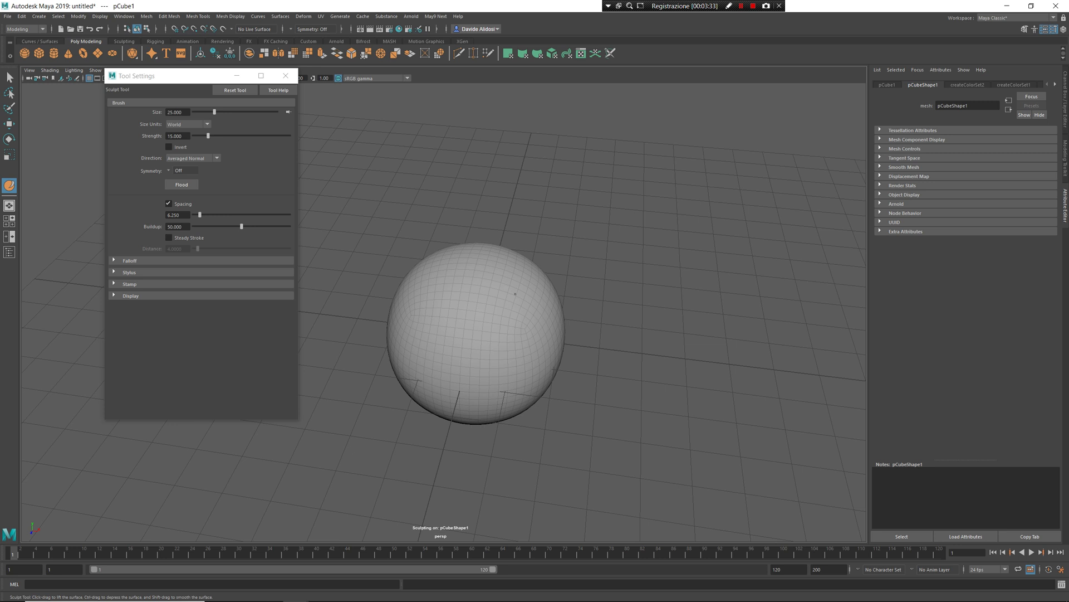
pyautogui.scroll(-1, 573, 313)
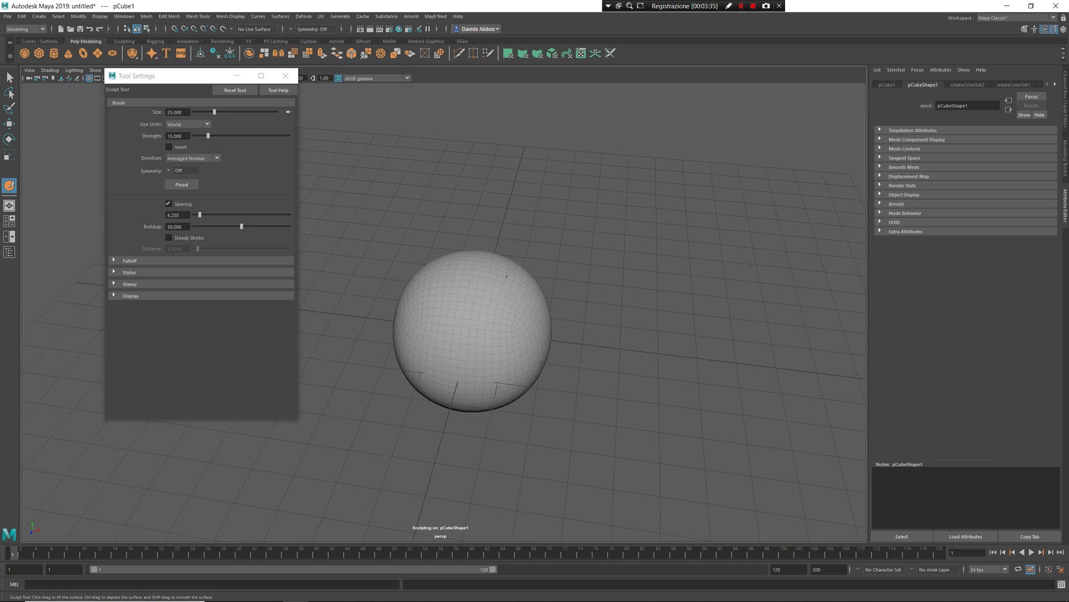
# - Switch back to the Select Tool and look over the general command categories offered over the sphere
pyautogui.moveTo(508, 274)
pyautogui.mouseDown(button='right')
pyautogui.moveTo(508, 312)
pyautogui.moveTo(509, 249)
pyautogui.moveTo(510, 280)
pyautogui.moveTo(479, 264)
pyautogui.moveTo(502, 384)
pyautogui.moveTo(495, 296)
pyautogui.moveTo(470, 262)
pyautogui.moveTo(504, 384)
pyautogui.moveTo(514, 273)
pyautogui.moveTo(504, 270)
pyautogui.moveTo(513, 393)
pyautogui.moveTo(509, 274)
pyautogui.mouseUp(button='right')
pyautogui.moveTo(524, 264)
pyautogui.mouseDown(button='right')
pyautogui.moveTo(513, 257)
pyautogui.moveTo(515, 321)
pyautogui.moveTo(524, 263)
pyautogui.mouseUp(button='right')
pyautogui.press('q')
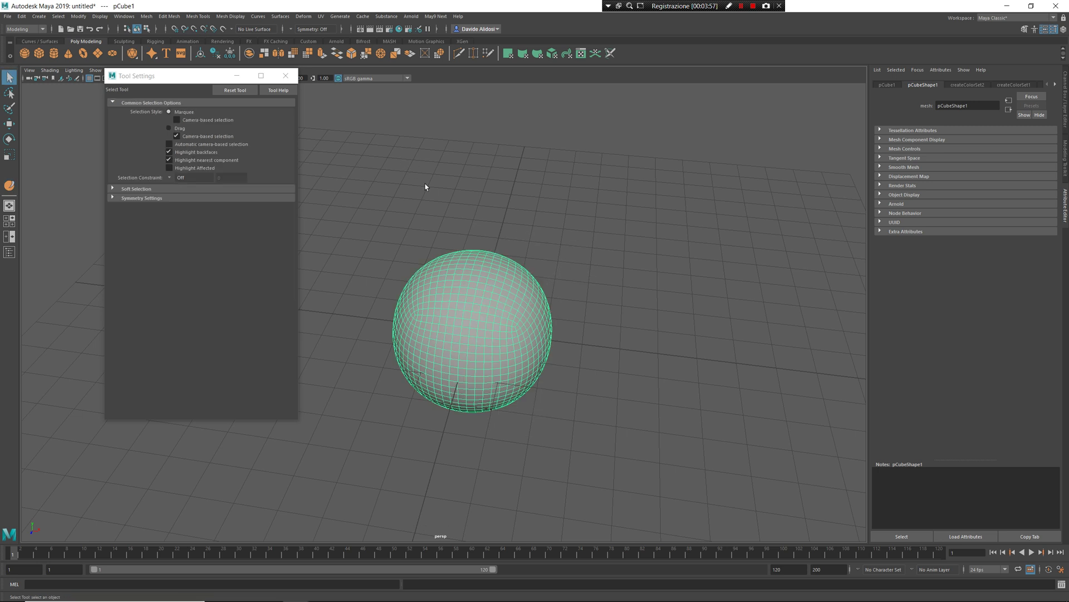
pyautogui.rightClick(514, 259)
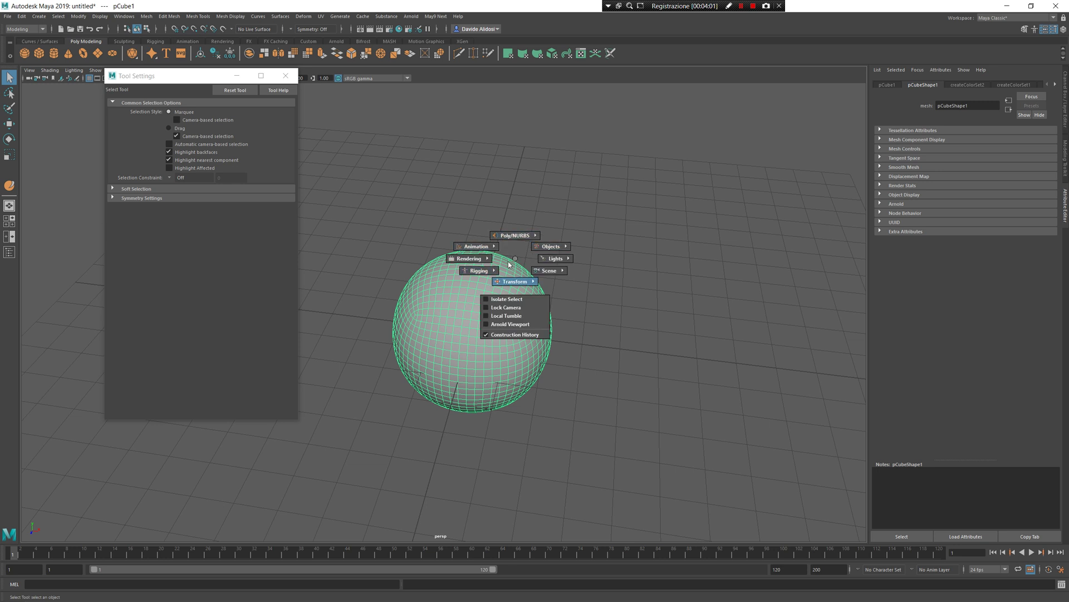
pyautogui.click(516, 263)
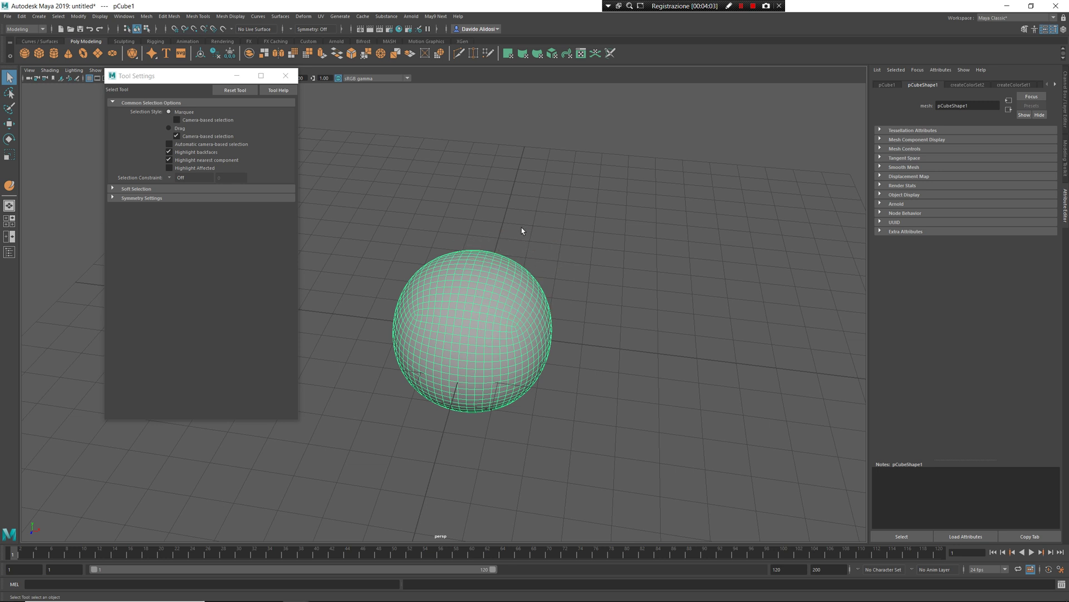
# - Start a new scene without saving the sphere and close the Tool Settings window
pyautogui.hotkey('ctrl', 'n')
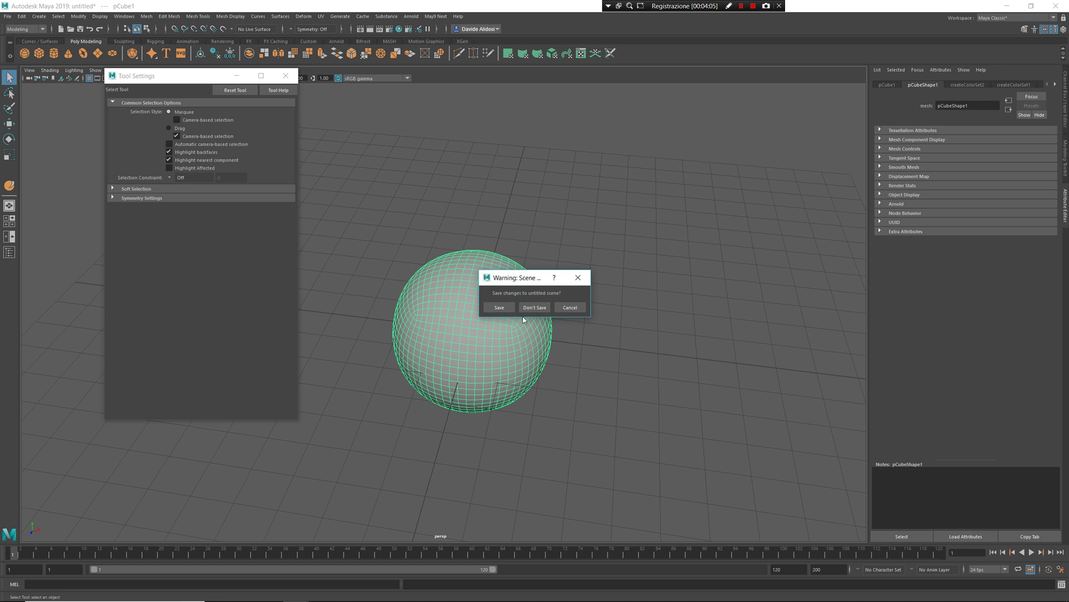
pyautogui.click(535, 307)
pyautogui.click(286, 77)
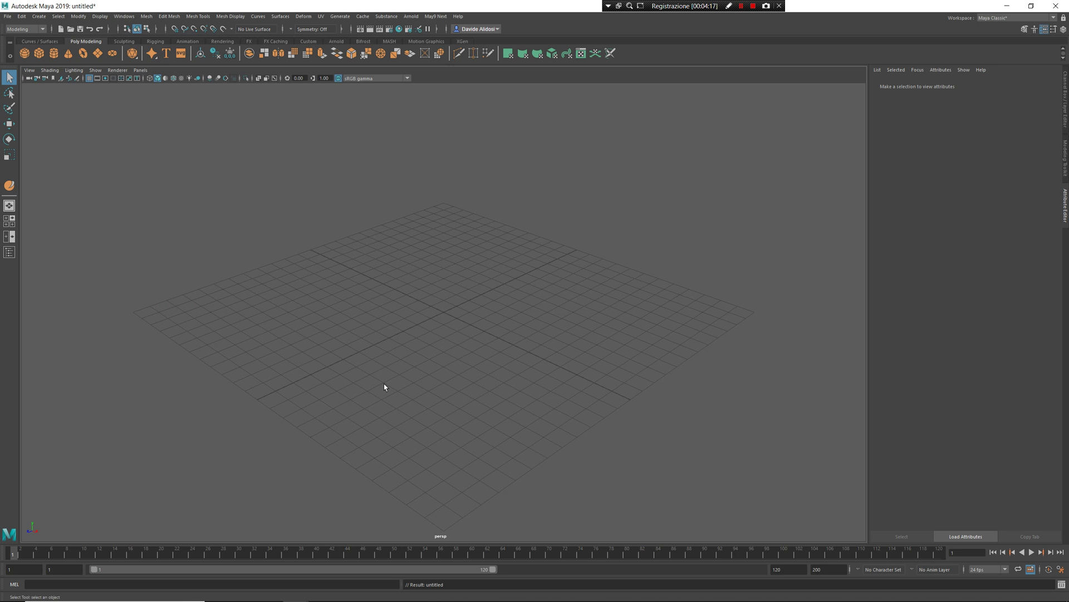
# - Show the UV Editor layout beside the perspective view and look over the commands it offers with nothing selected
pyautogui.press('F2')
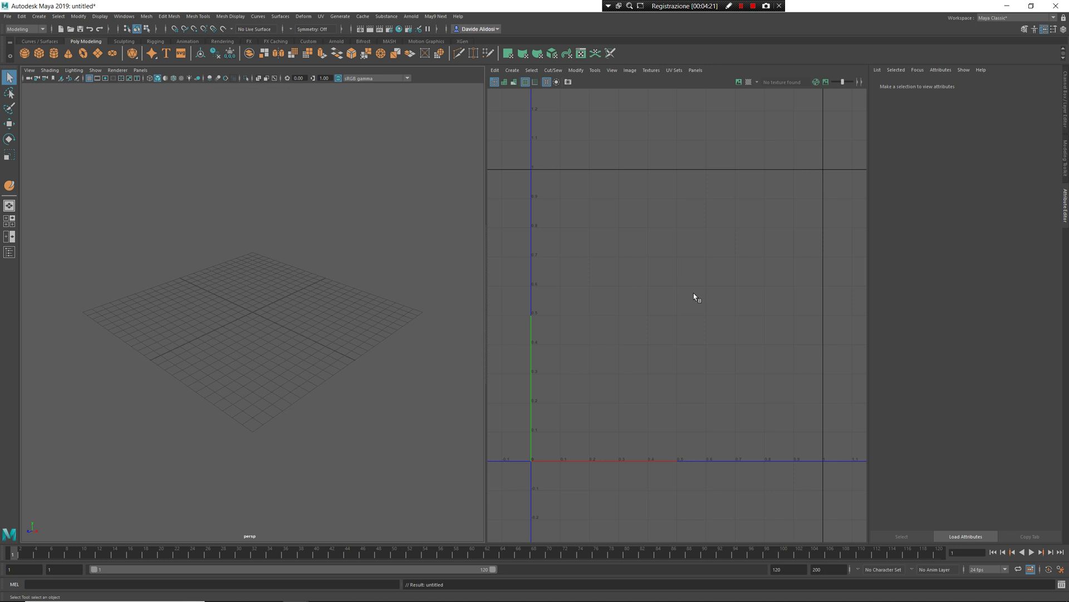
pyautogui.rightClick(673, 232)
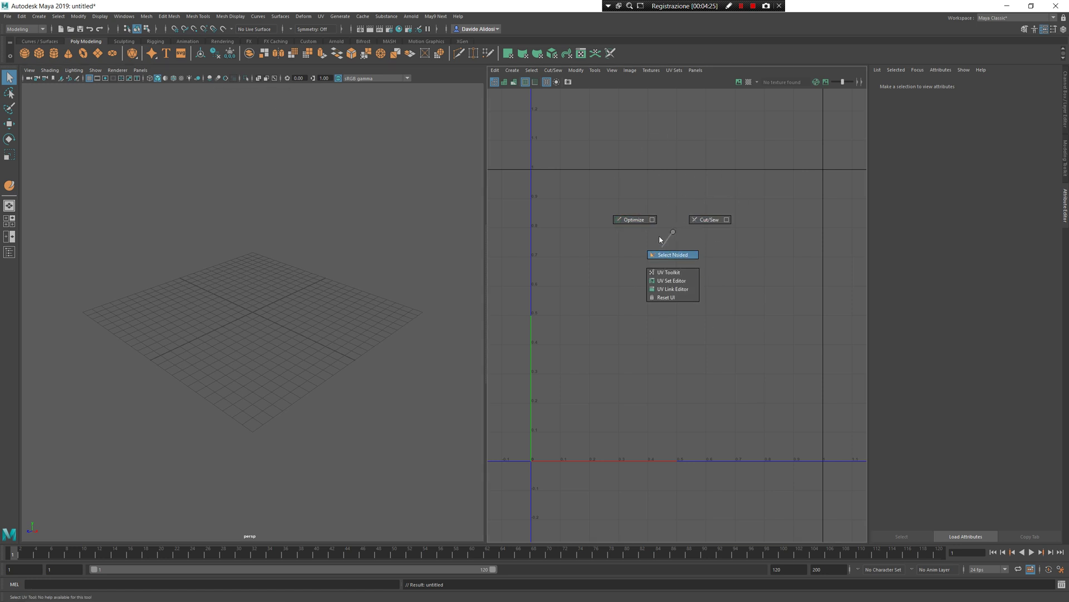
pyautogui.moveTo(674, 229); pyautogui.dragTo(647, 269, button='right')
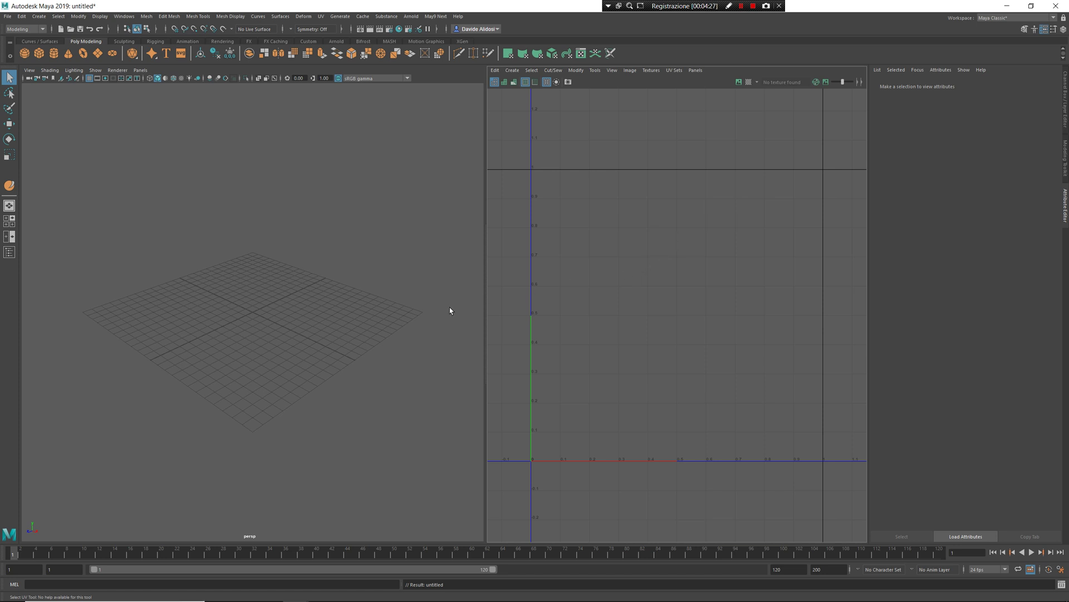
# - Show the Node Editor layout, look over the commands it offers with nothing selected, and return to the full perspective view
pyautogui.press('F4')
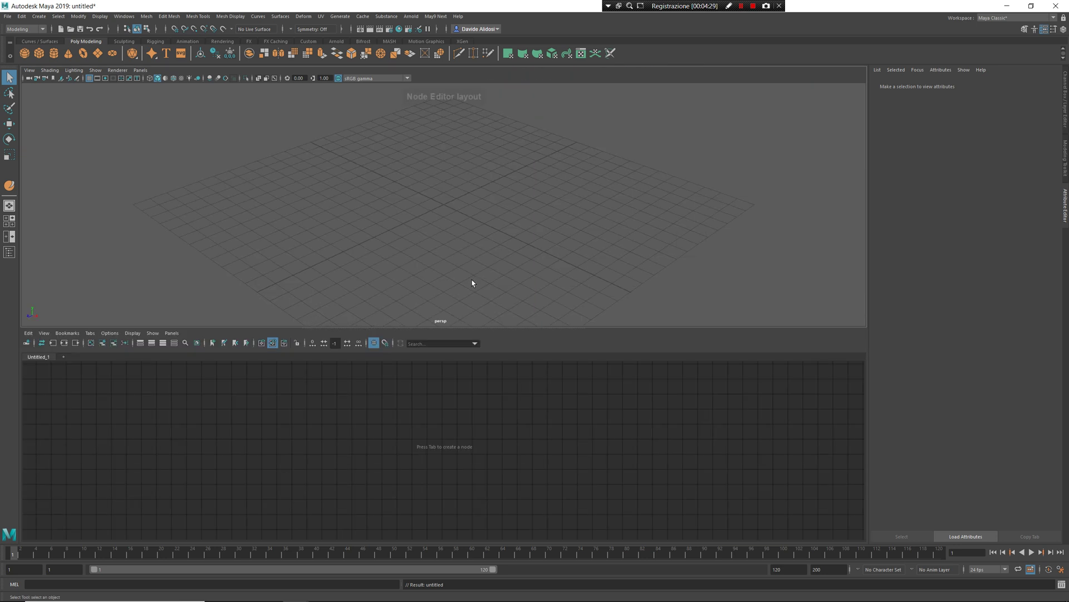
pyautogui.rightClick(514, 432)
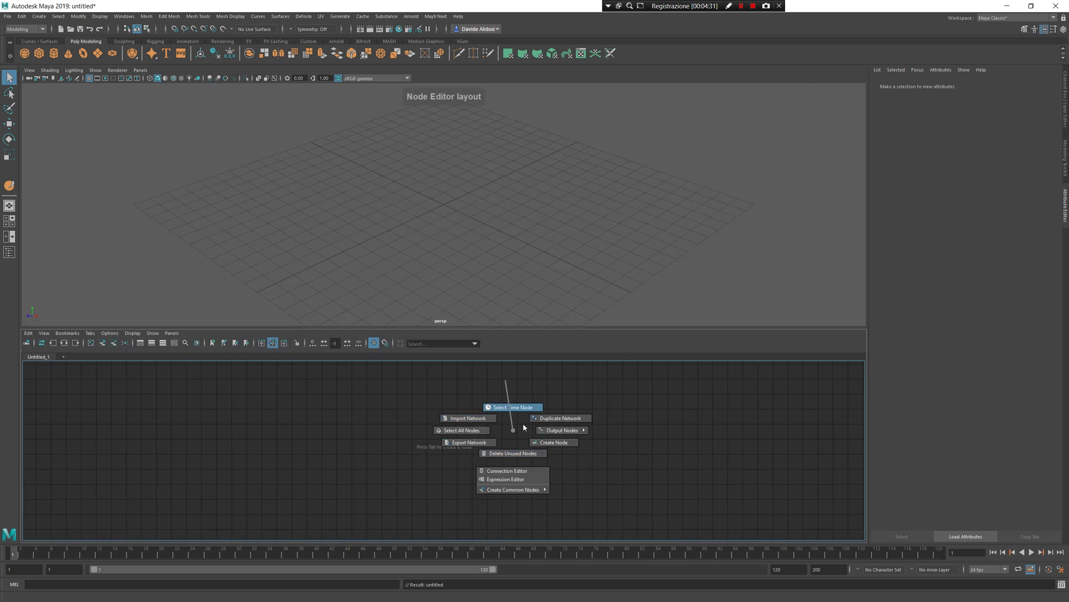
pyautogui.moveTo(511, 434); pyautogui.dragTo(509, 429, button='right')
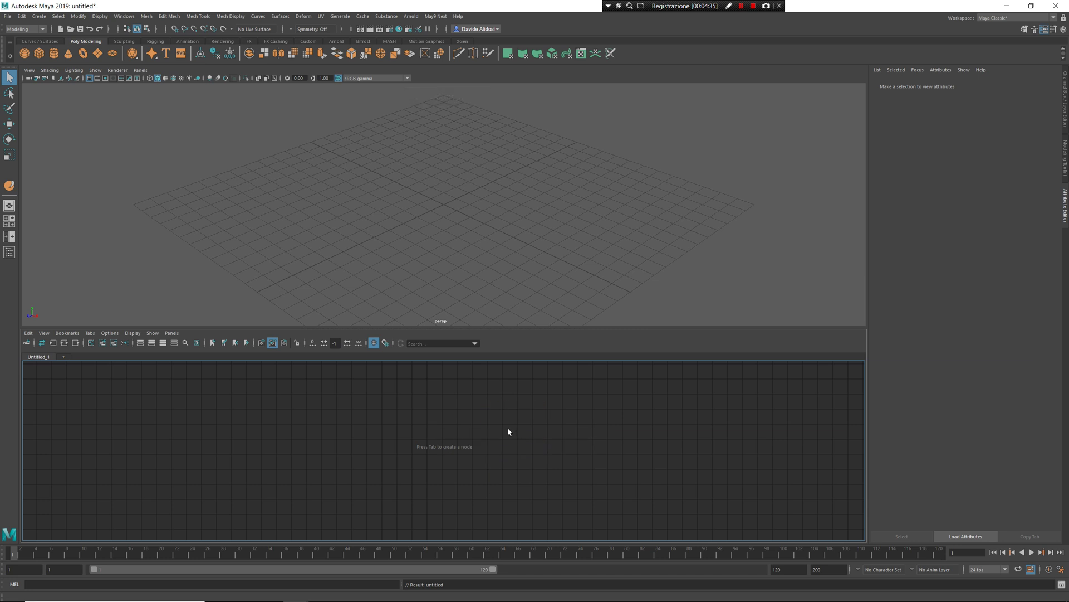
pyautogui.press('space')
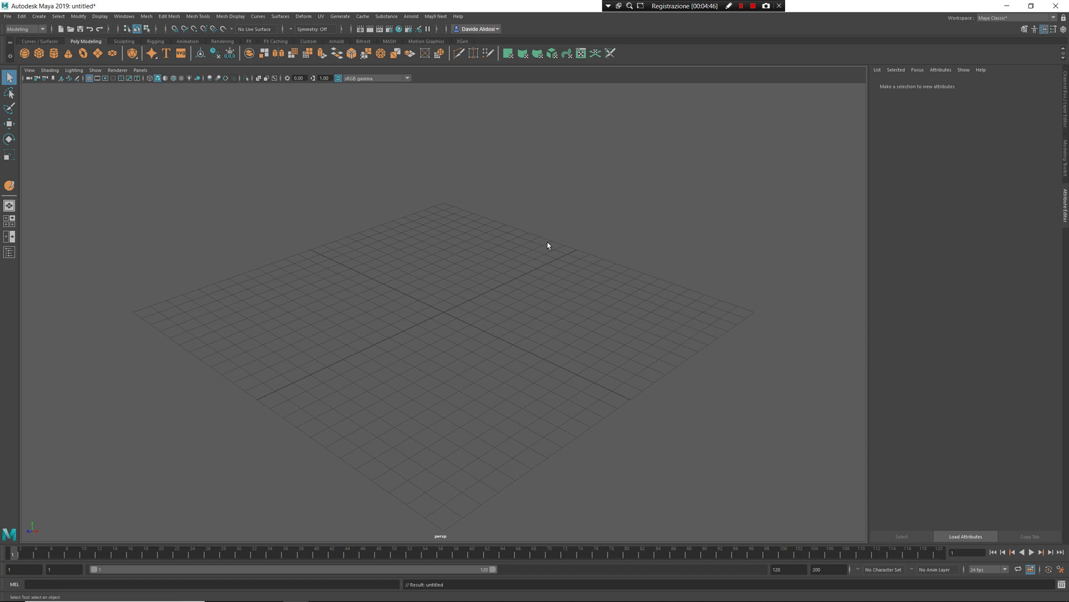
# - Create a polygon cube at the centre of the grid
pyautogui.keyDown('shift'); pyautogui.moveTo(489, 285); pyautogui.dragTo(445, 242, button='right'); pyautogui.keyUp('shift')
pyautogui.keyDown('alt'); pyautogui.moveTo(487, 208); pyautogui.dragTo(585, 381, button='right'); pyautogui.keyUp('alt')
pyautogui.moveTo(504, 263); pyautogui.dragTo(470, 296)
pyautogui.click(443, 316)
pyautogui.keyDown('alt'); pyautogui.moveTo(518, 322); pyautogui.dragTo(495, 287); pyautogui.keyUp('alt')
pyautogui.keyDown('alt'); pyautogui.moveTo(494, 287); pyautogui.dragTo(546, 401, button='right'); pyautogui.keyUp('alt')
pyautogui.keyDown('alt'); pyautogui.moveTo(547, 401); pyautogui.dragTo(536, 361); pyautogui.keyUp('alt')
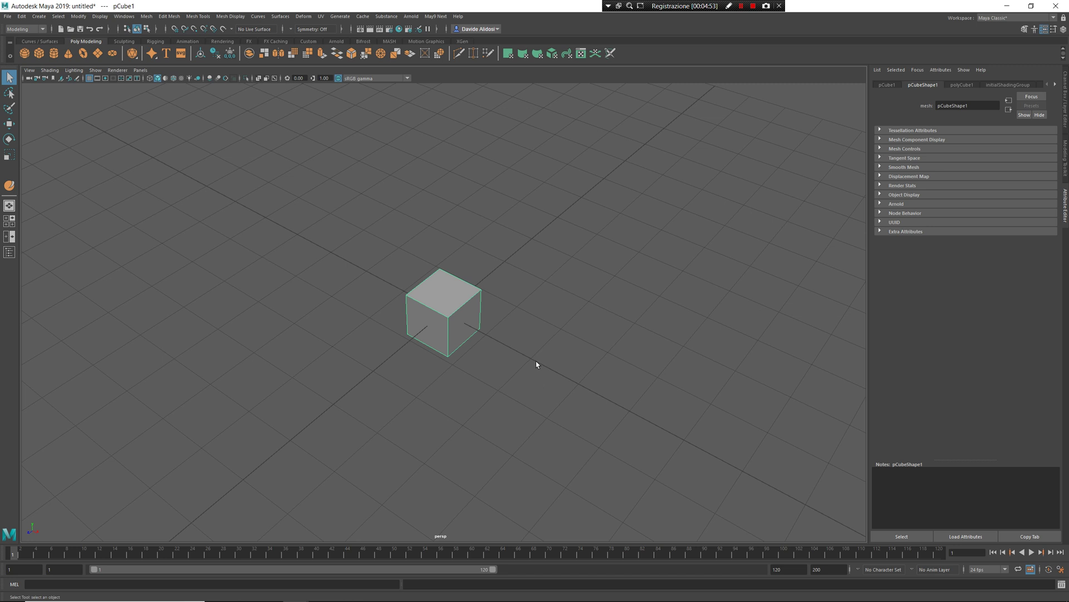
# - Select the cube's front face and its top face in turn, and return to whole-object selection of the cube
pyautogui.click(534, 303)
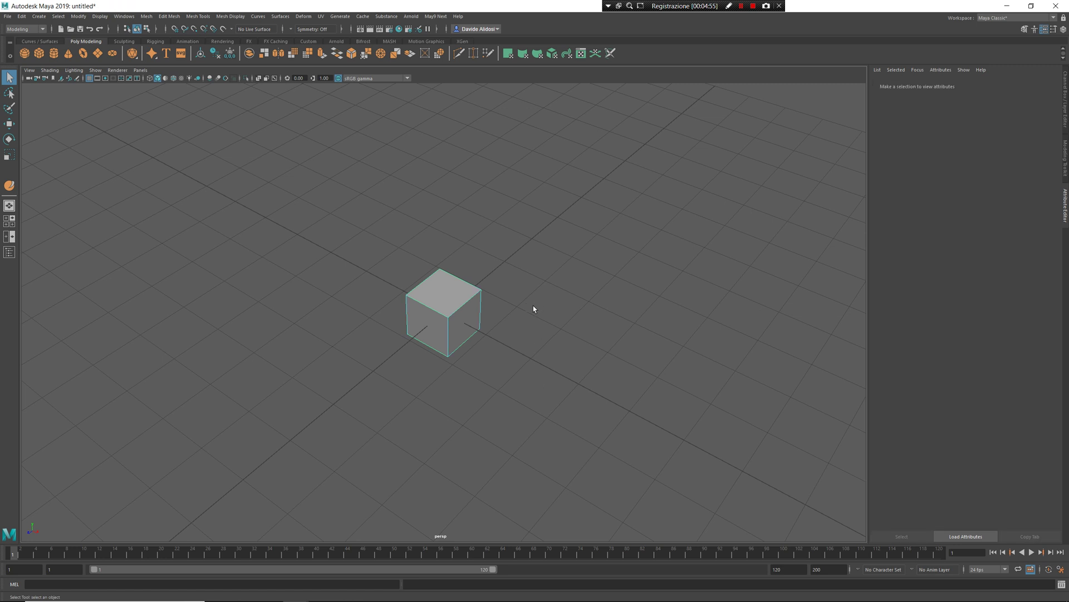
pyautogui.click(449, 293)
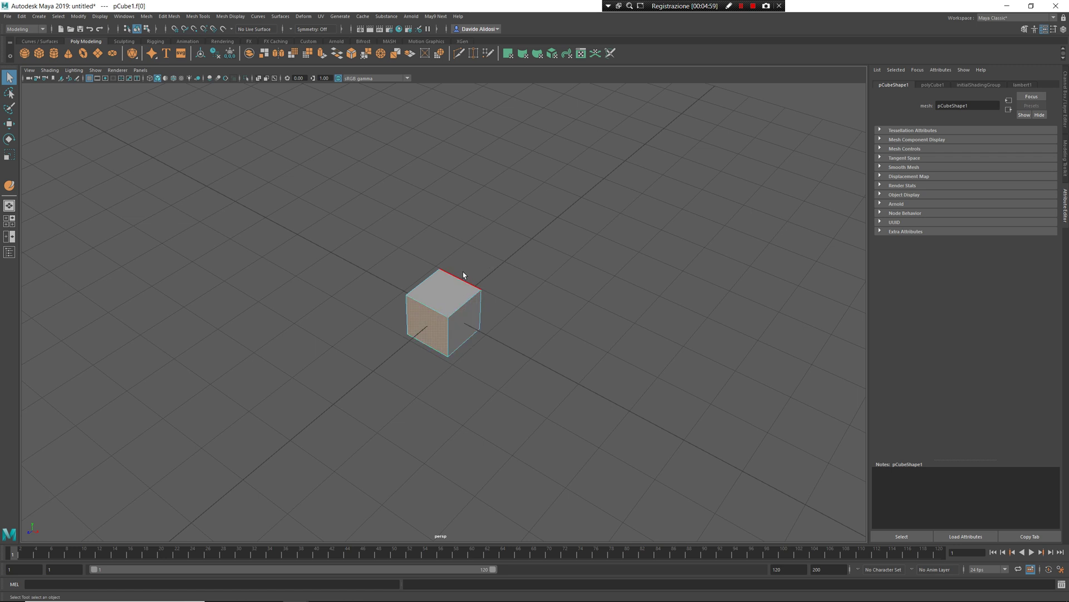
pyautogui.click(465, 290)
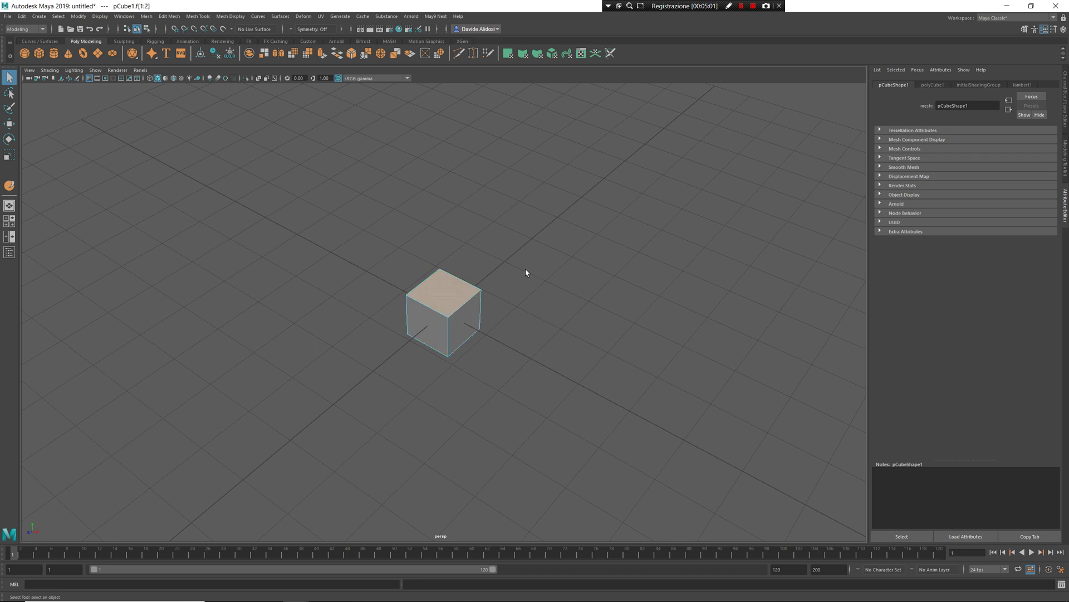
pyautogui.press('F8')
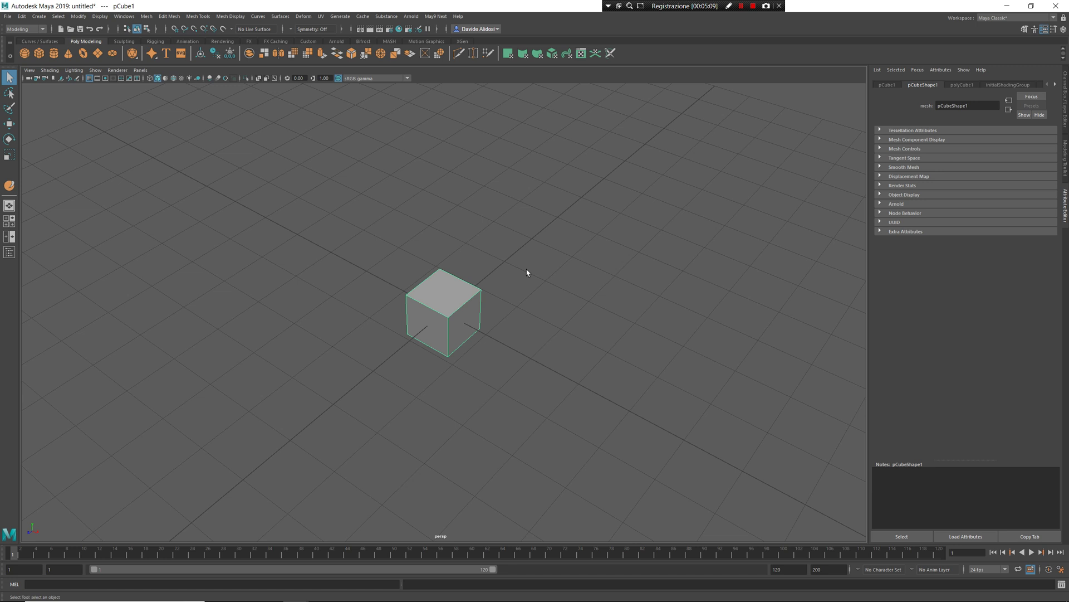
# - Graph the cube in the Node Editor, spread its transform and shape nodes apart, and graph the shape node's input and output connections
pyautogui.press('space')
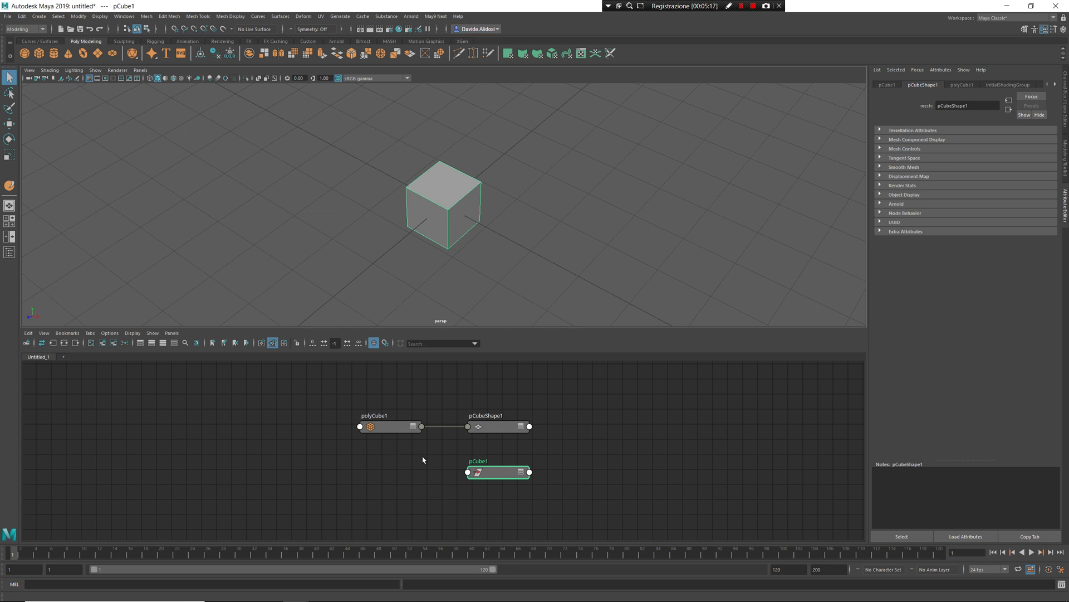
pyautogui.click(522, 493)
pyautogui.moveTo(511, 473); pyautogui.dragTo(516, 485)
pyautogui.moveTo(491, 425); pyautogui.dragTo(552, 419)
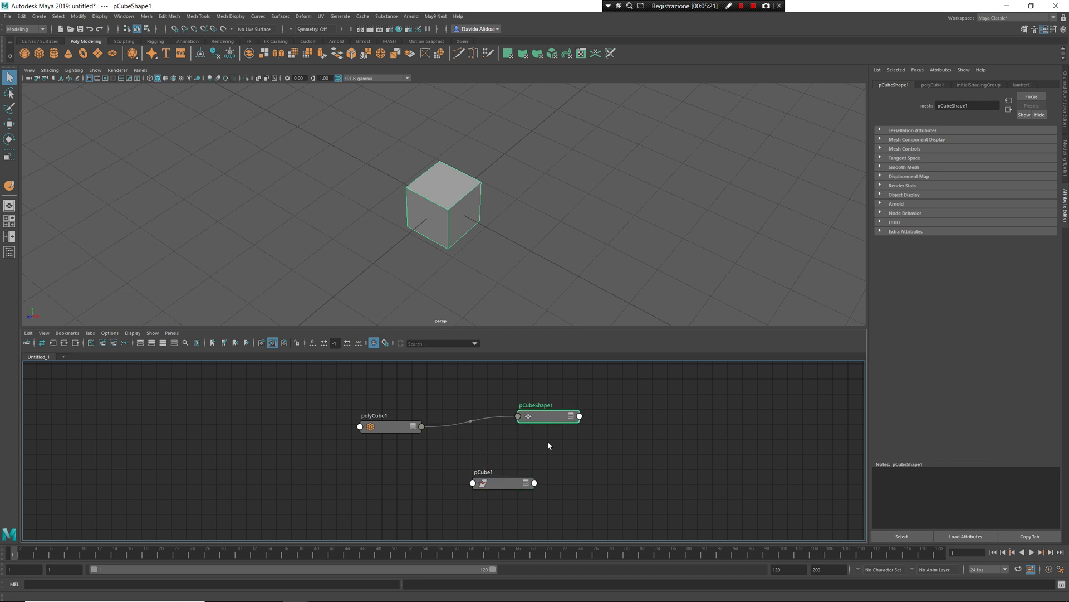
pyautogui.press('i')
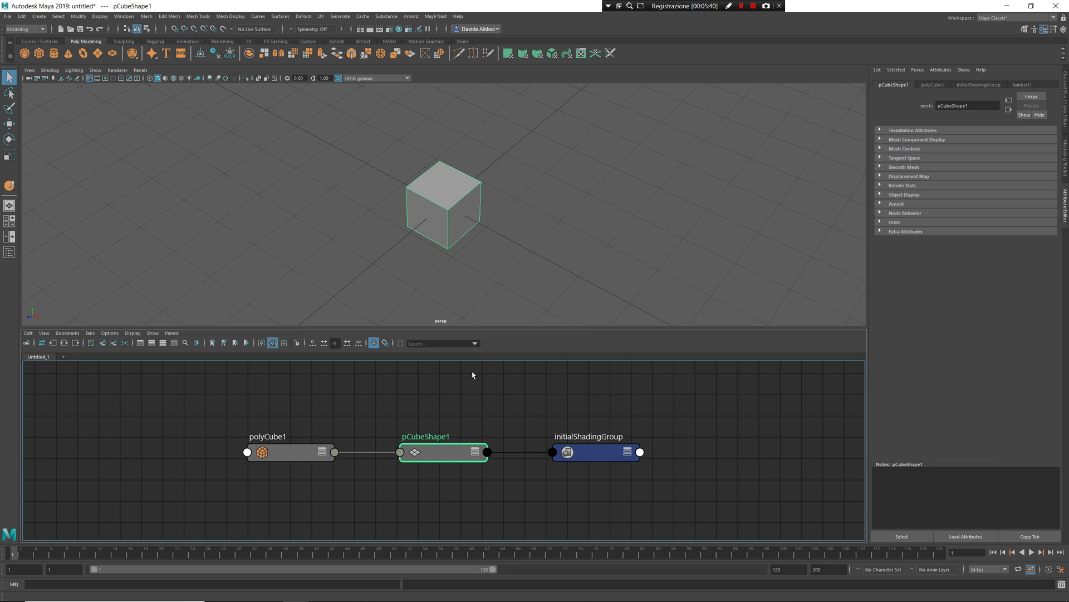
# - Return to the full perspective view and start a new scene without saving the cube
pyautogui.press('space')
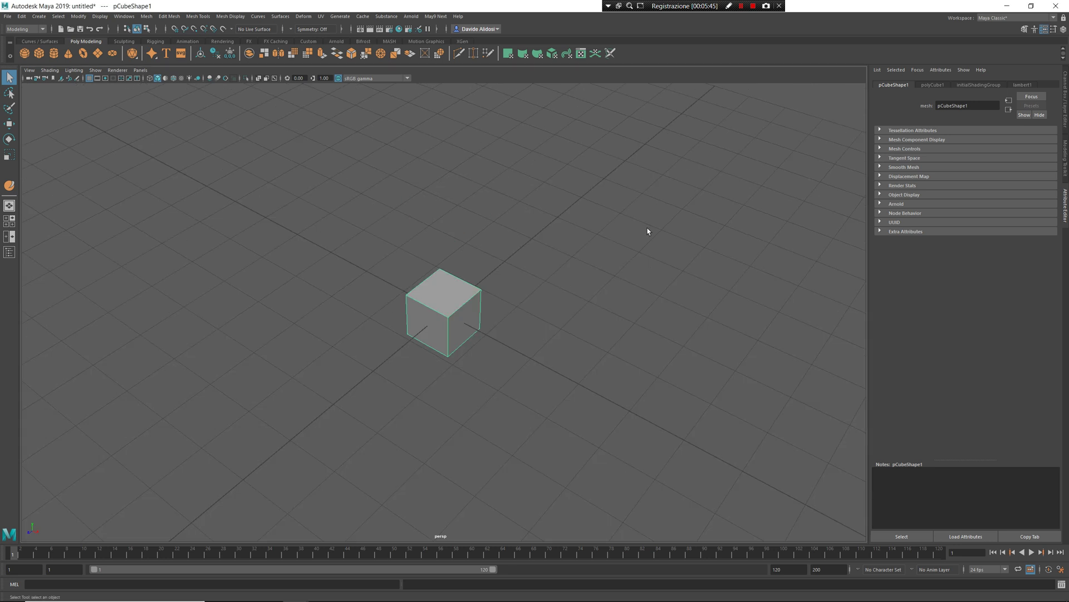
pyautogui.hotkey('ctrl', 'n')
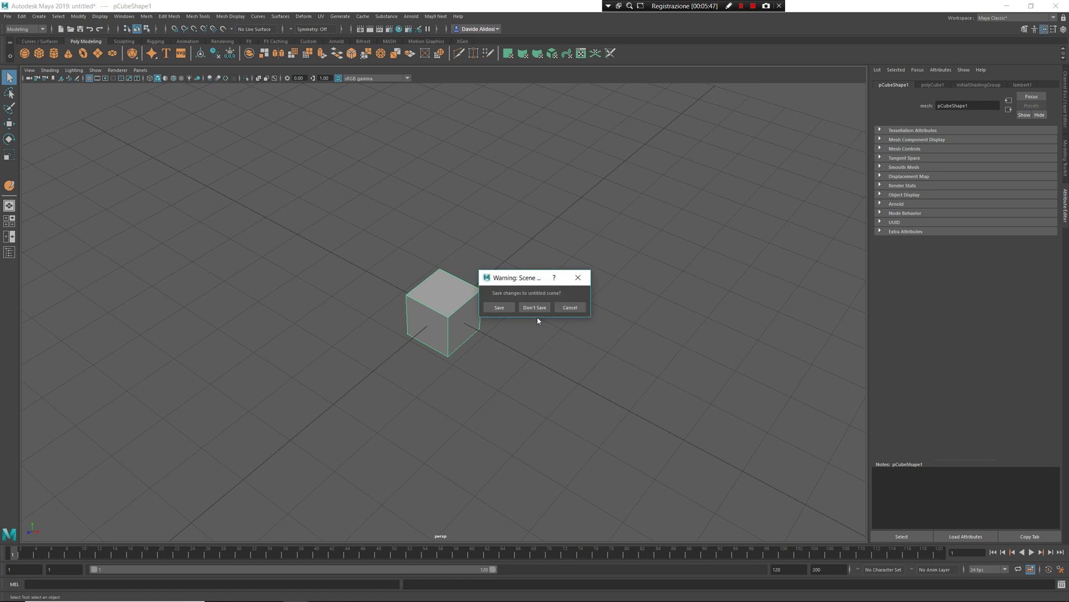
pyautogui.click(534, 308)
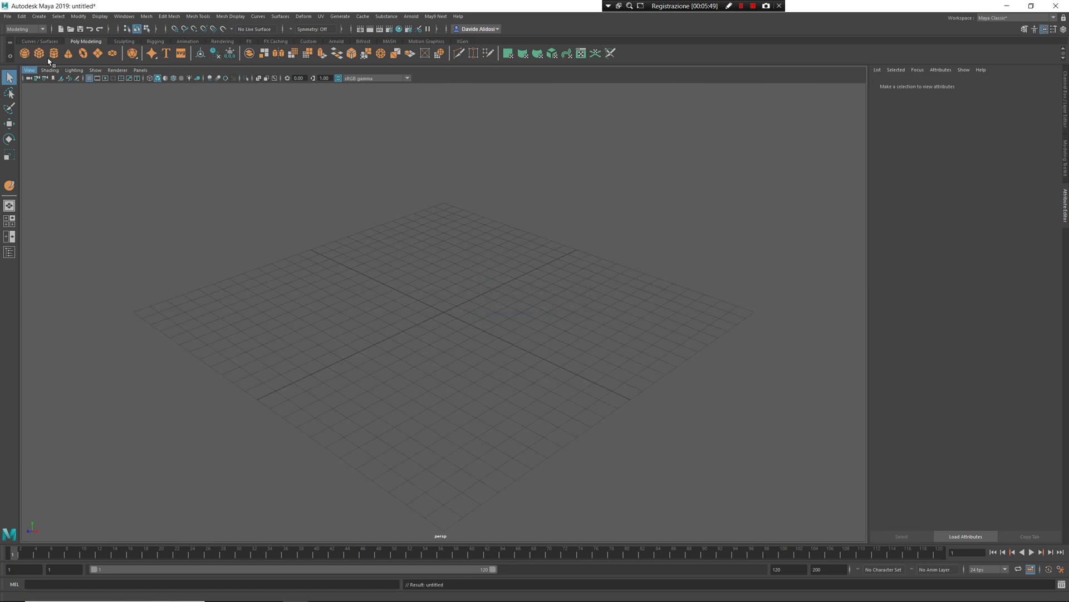
# - Create a sphere made from a smoothed cube at the grid's centre and scale it up uniformly to about 9
pyautogui.press('space')
pyautogui.keyDown('shift'); pyautogui.moveTo(460, 306); pyautogui.dragTo(386, 289, button='right'); pyautogui.keyUp('shift')
pyautogui.keyDown('shift'); pyautogui.moveTo(473, 261); pyautogui.dragTo(467, 287, button='right'); pyautogui.keyUp('shift')
pyautogui.press('r')
pyautogui.moveTo(443, 312); pyautogui.dragTo(535, 346)
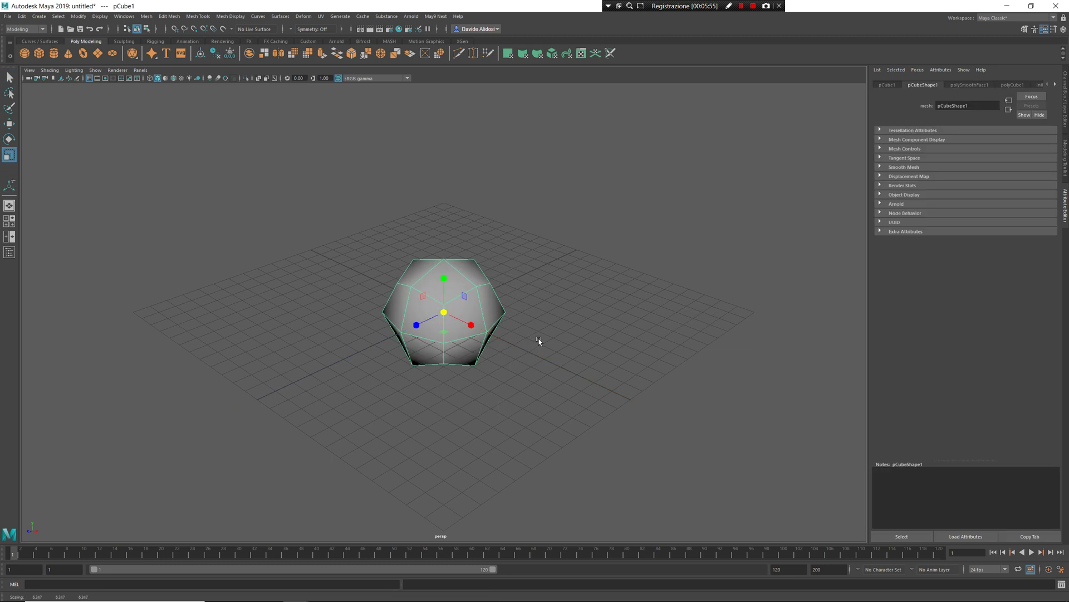
# - In the side view, draw a joint chain from the bottom of the sphere up to its top with the Joint Tool
pyautogui.press('space')
pyautogui.press('space')
pyautogui.scroll(-1, 516, 306)
pyautogui.scroll(2, 515, 306)
pyautogui.keyDown('alt'); pyautogui.moveTo(515, 305); pyautogui.dragTo(523, 234, button='middle'); pyautogui.keyUp('alt')
pyautogui.scroll(-2, 564, 313)
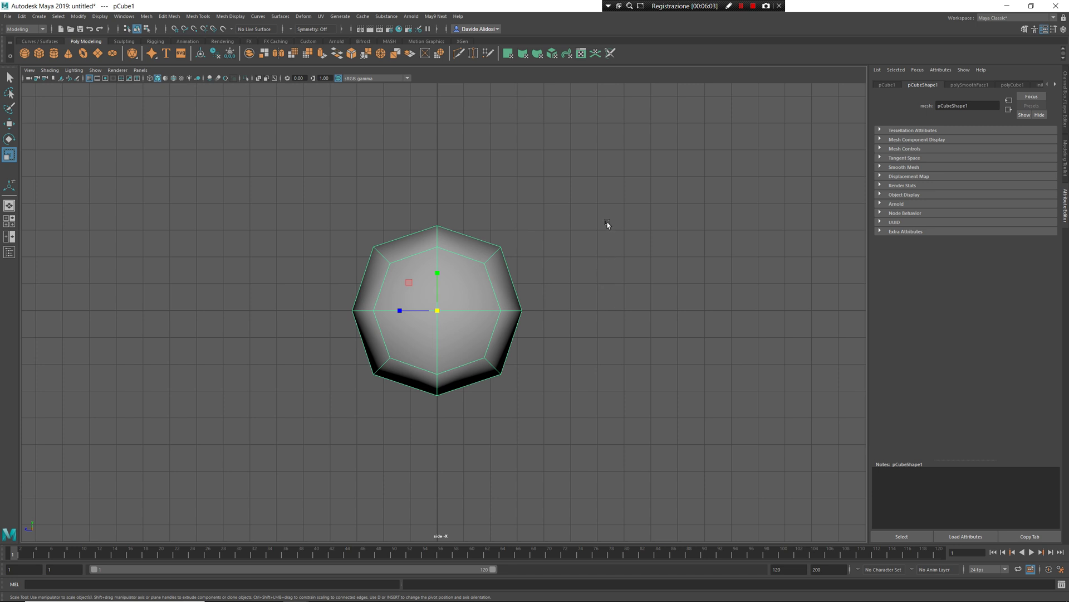
pyautogui.moveTo(600, 223); pyautogui.dragTo(552, 245, button='right')
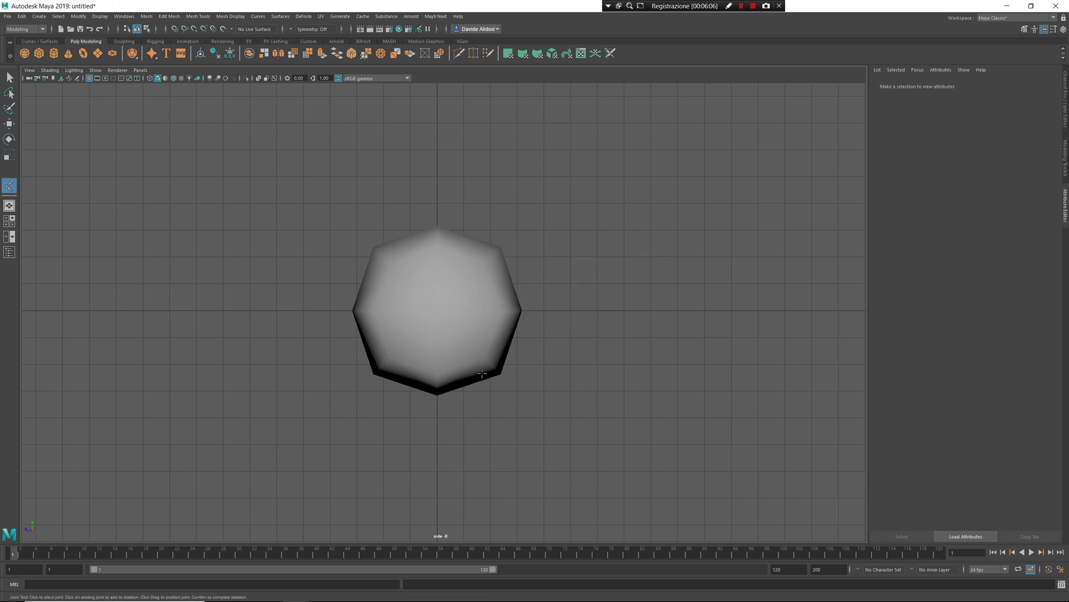
pyautogui.click(436, 392)
pyautogui.click(436, 225)
pyautogui.press('Return')
pyautogui.press('r')
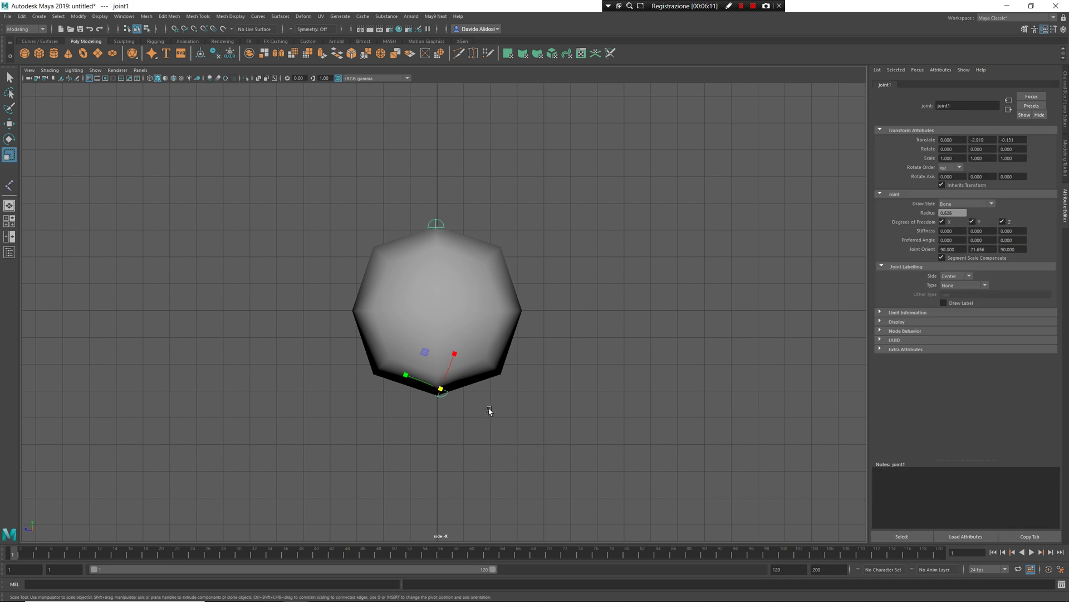
# - Add the sphere to the joint selection and bind it to the joint hierarchy with Bind Skin, using closest distance and 5 max influences
pyautogui.click(499, 349)
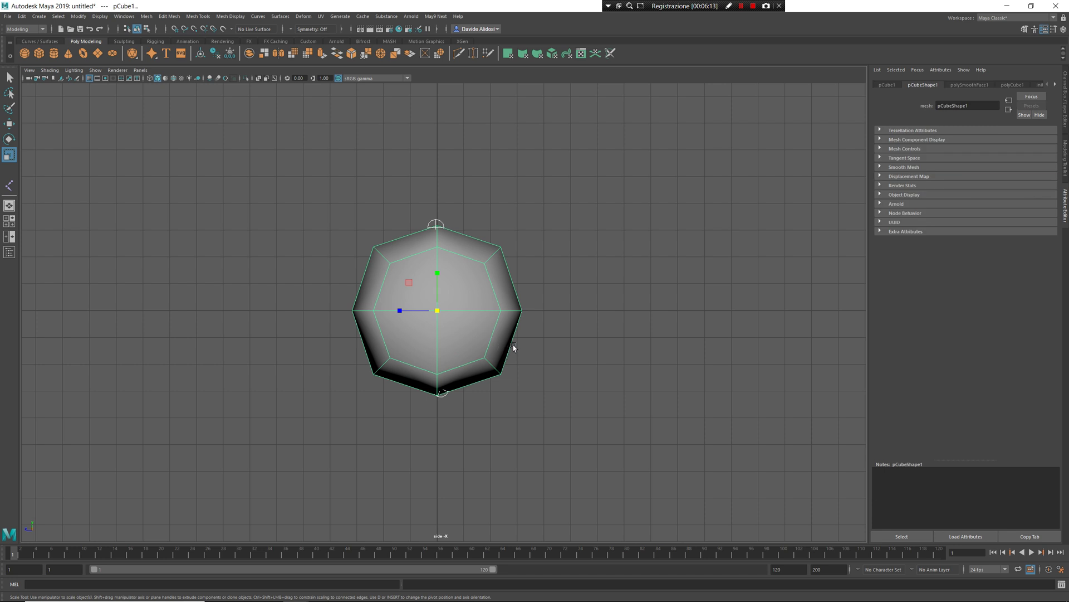
pyautogui.press('g')
pyautogui.moveTo(494, 220); pyautogui.dragTo(660, 225)
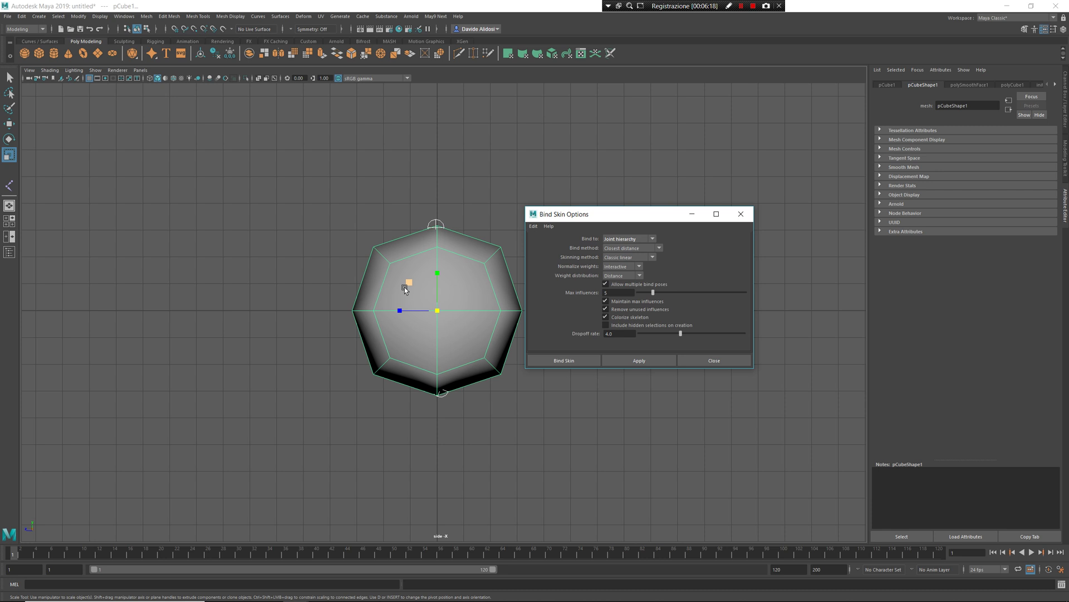
pyautogui.click(563, 361)
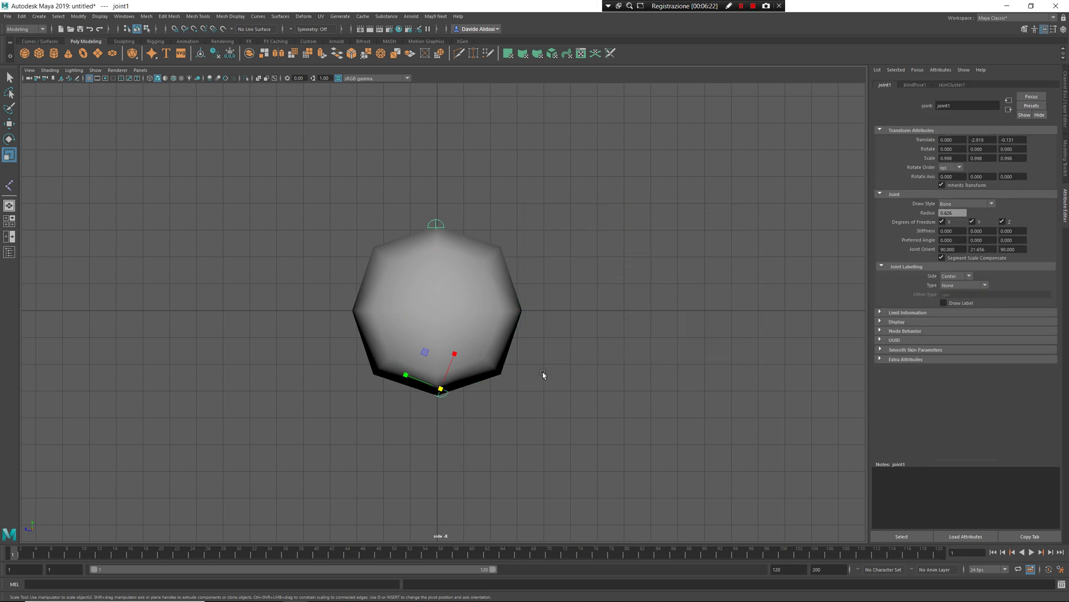
# - Move the upper joint down and to the side to deform the bound sphere, and show the result in the perspective view
pyautogui.click(435, 222)
pyautogui.click(435, 221)
pyautogui.press('e')
pyautogui.press('w')
pyautogui.moveTo(435, 223); pyautogui.dragTo(399, 274)
pyautogui.press('space')
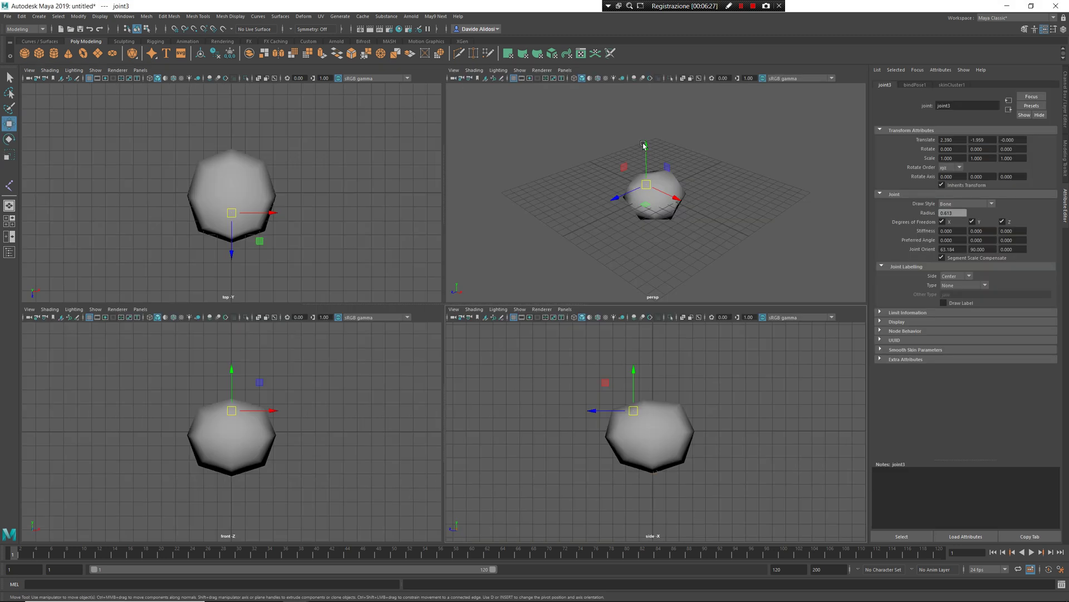
pyautogui.press('space')
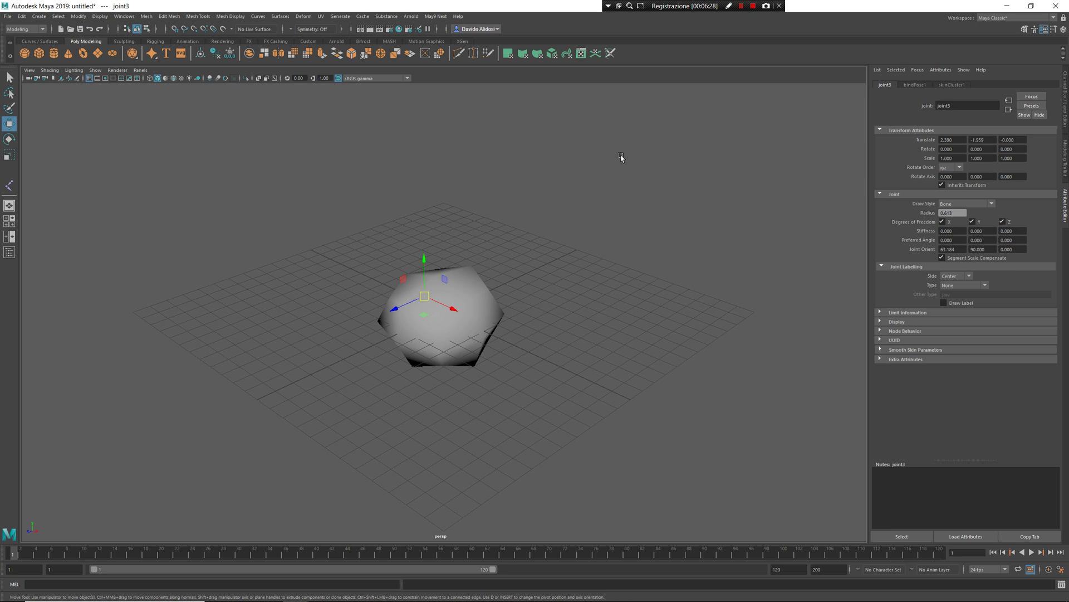